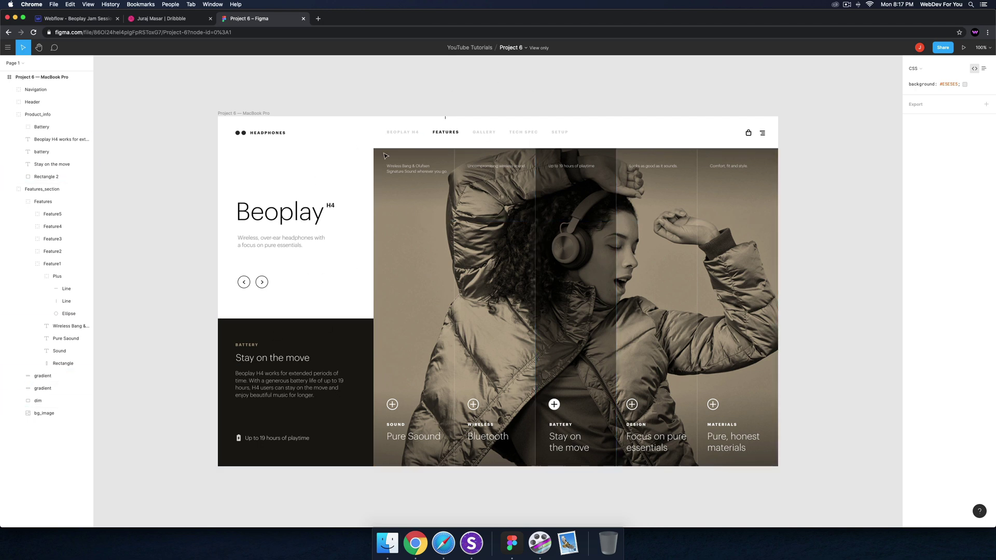
Step: Scroll through the designer's recent Dribbble shots, then go back to the Beoplay Figma file
left_click(171, 19)
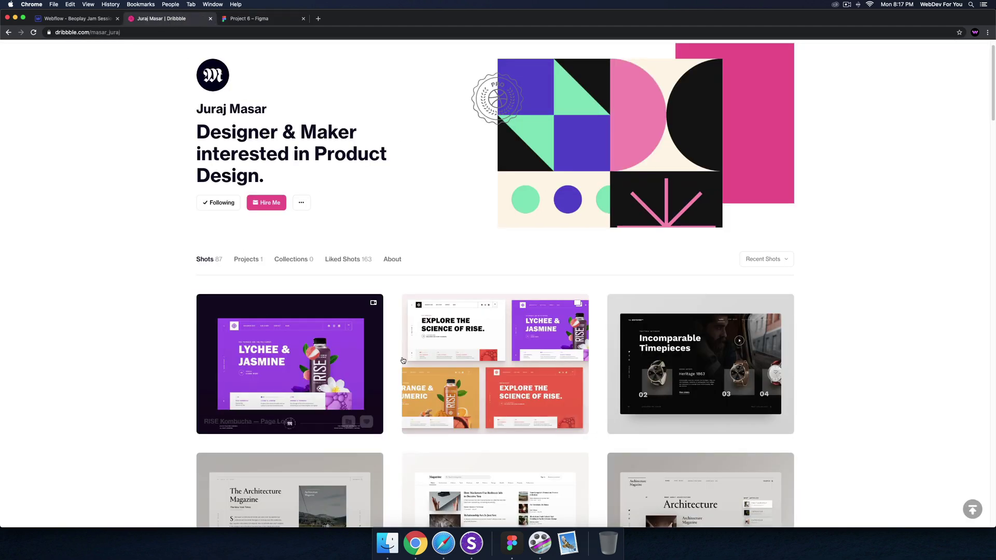
scroll(403, 360, "down", 1)
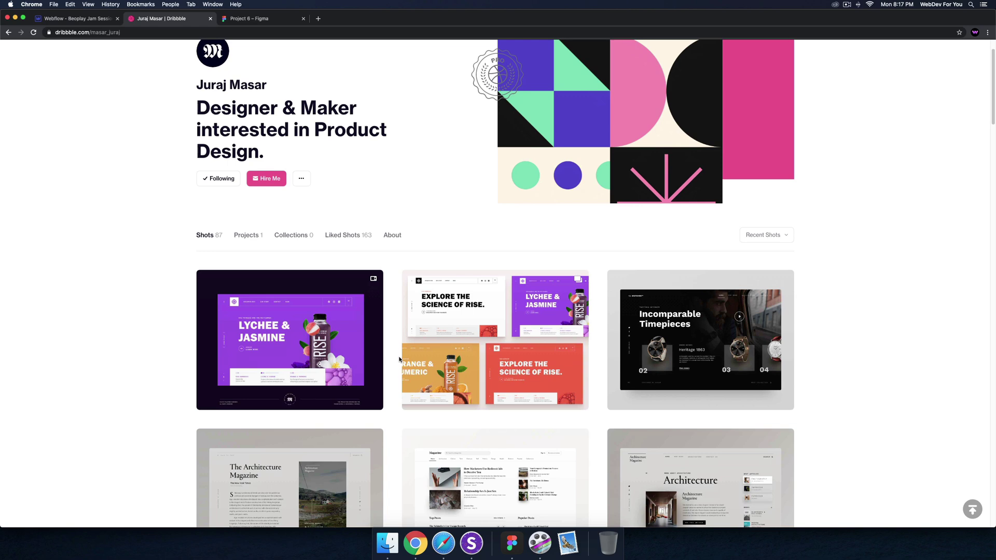
scroll(404, 357, "down", 5)
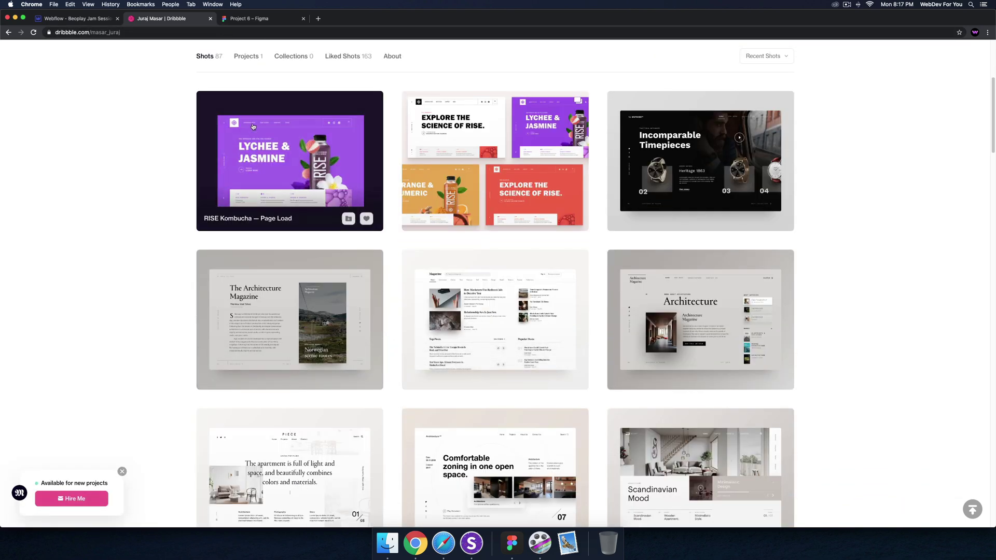
left_click(257, 18)
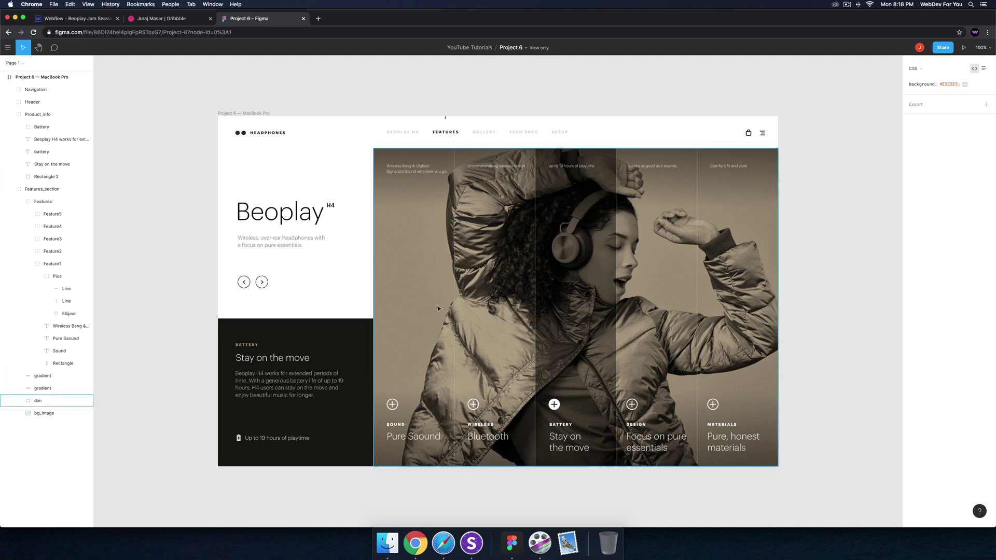
Step: Read the CSS for the gradient layer, the FEATURES label, and the GALLERY label (Graphik 10px, uppercase, 0.2em)
left_click(45, 393)
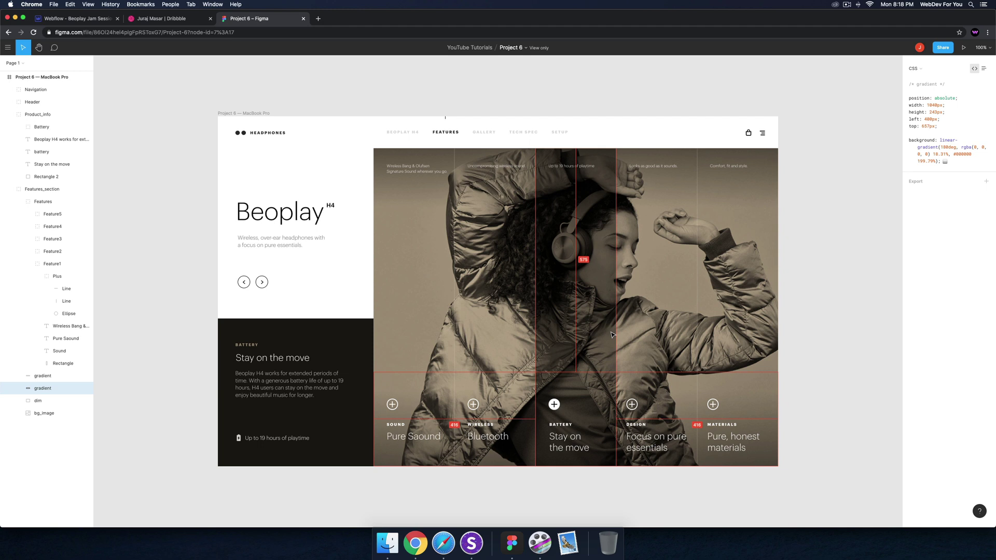
left_click(446, 131)
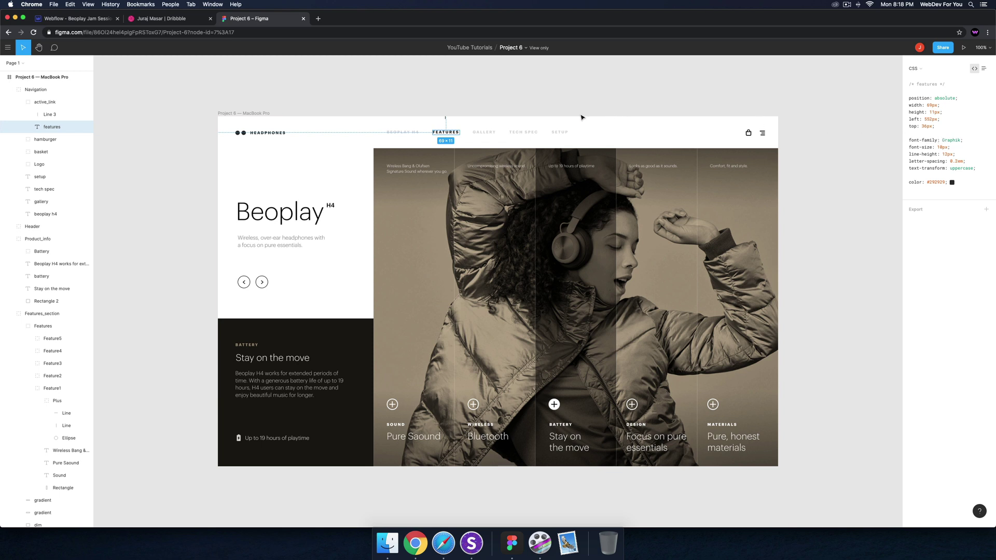
left_click(483, 138)
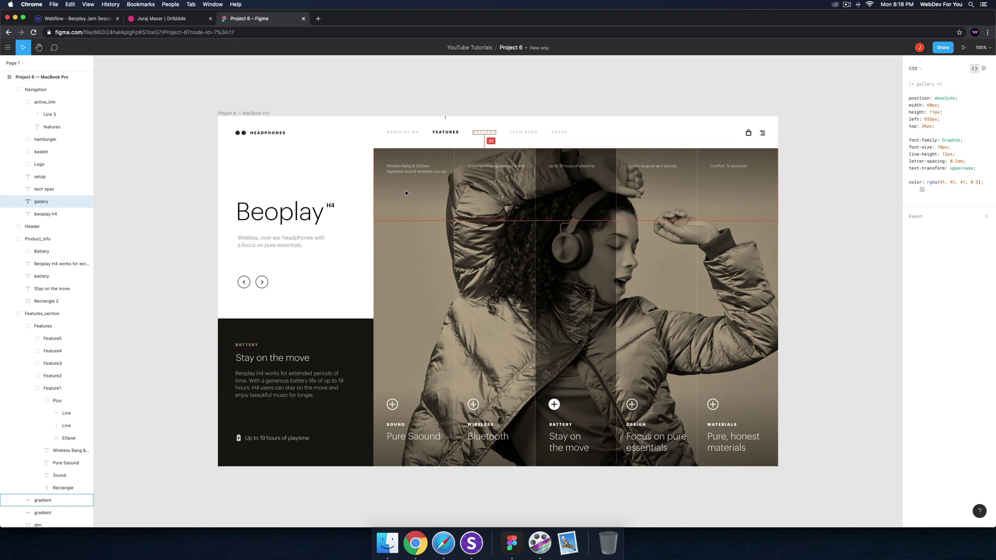
Step: Insert a Section in Webflow, class it Main Section, and set its height to 100vh
left_click(70, 20)
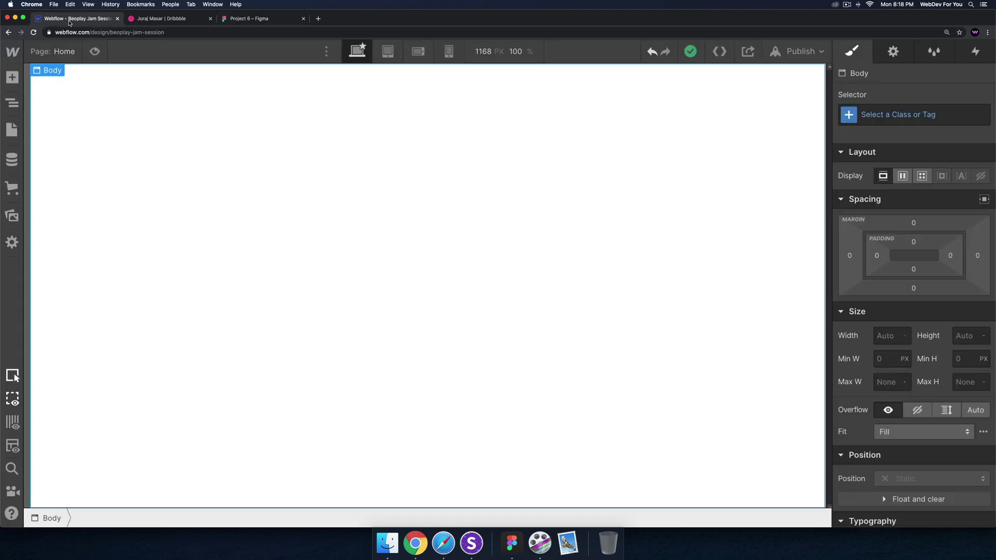
key("super+e")
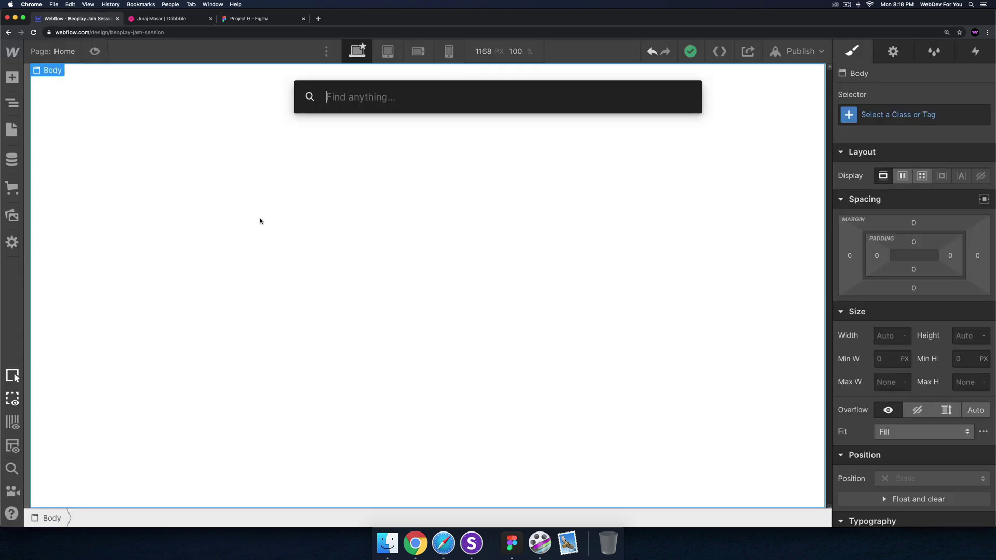
type("mai")
key("BackSpace")
key("BackSpace")
key("BackSpace")
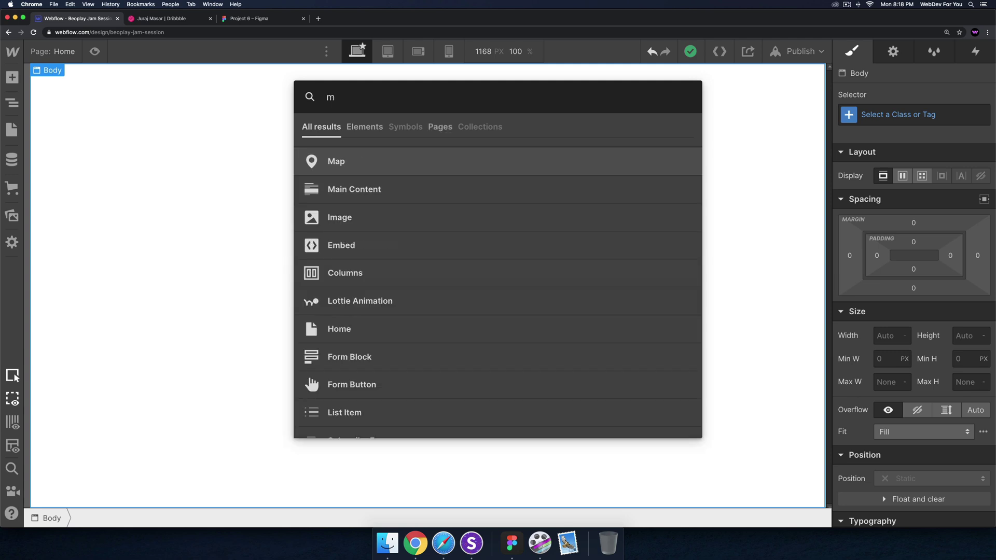
type("section")
key("Return")
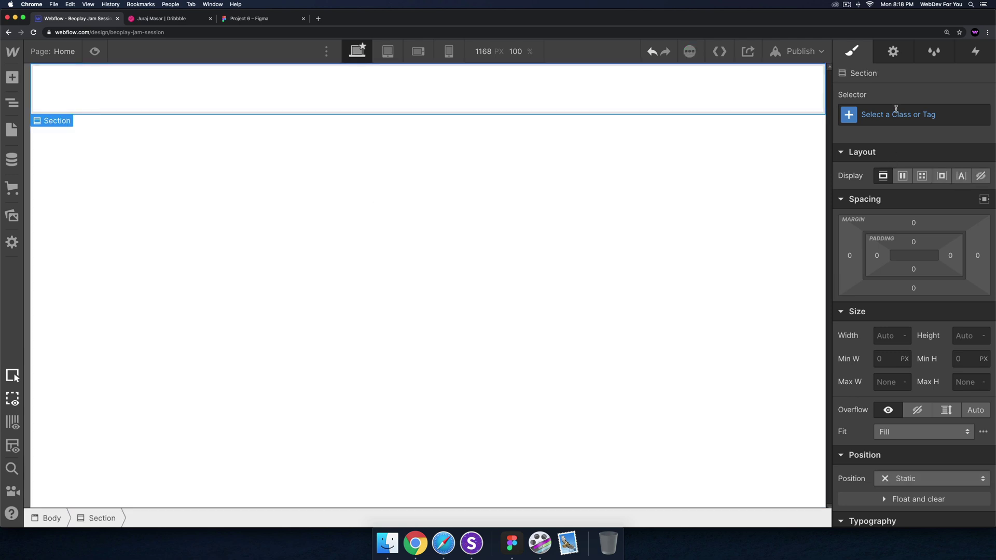
key("super+Return")
type("Main Section")
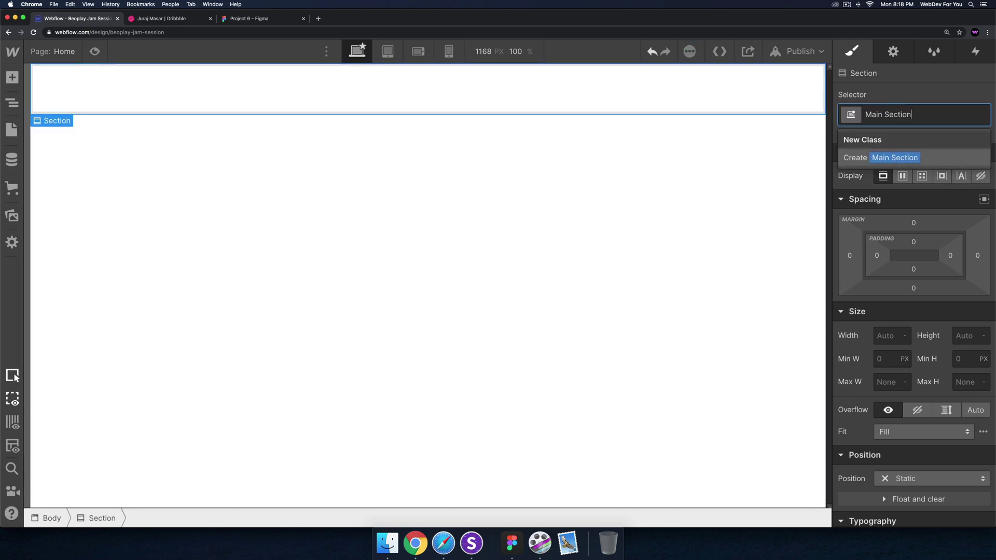
key("Return")
left_click(964, 336)
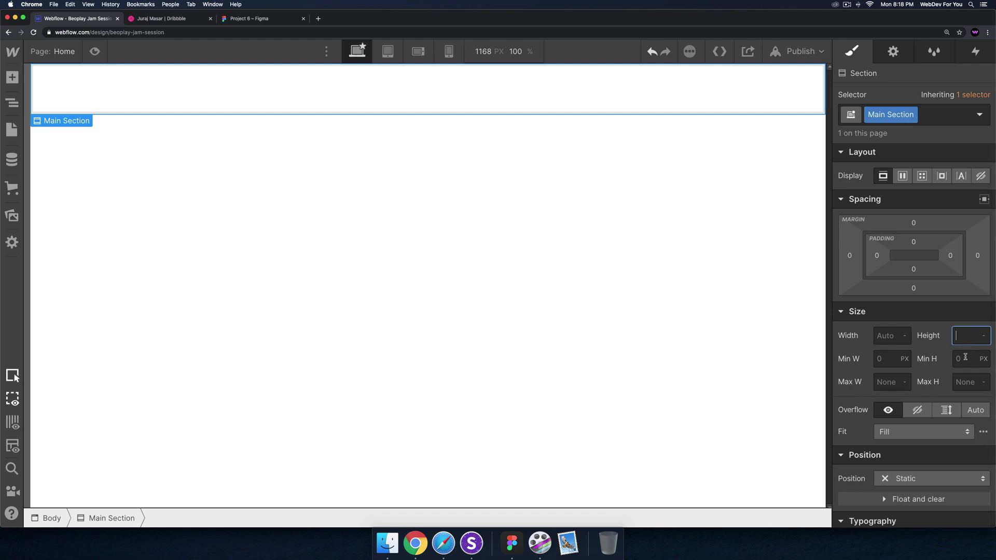
type("100vh")
key("Return")
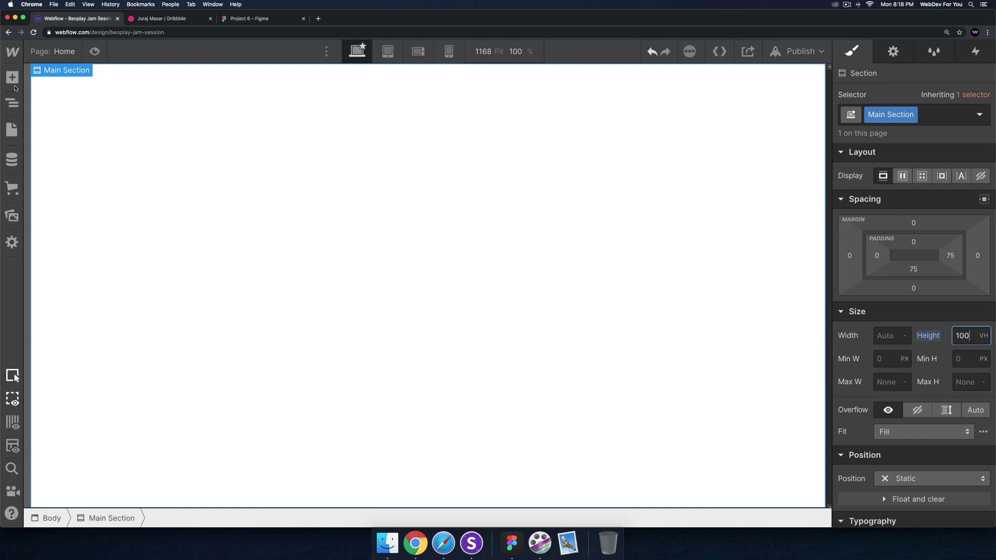
Step: Add a Navbar inside Main Section, reselect the section, and check the Figma design
left_click(250, 18)
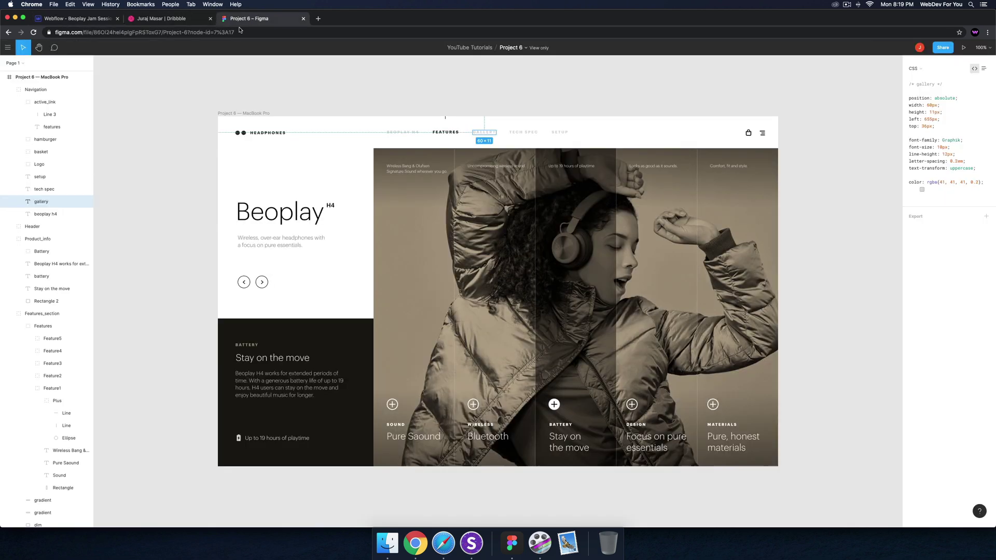
left_click(74, 18)
left_click(12, 77)
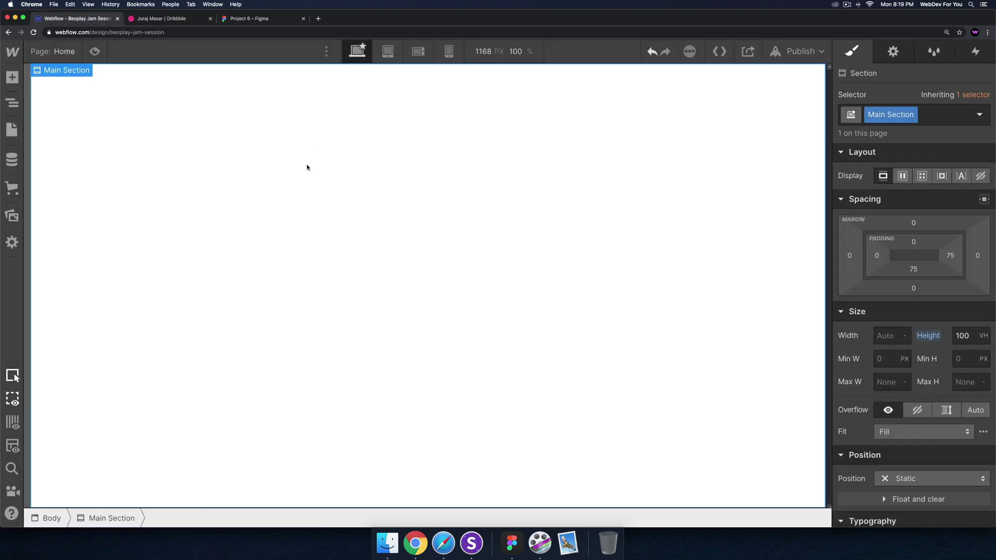
key("super+e")
type("navbar")
key("Return")
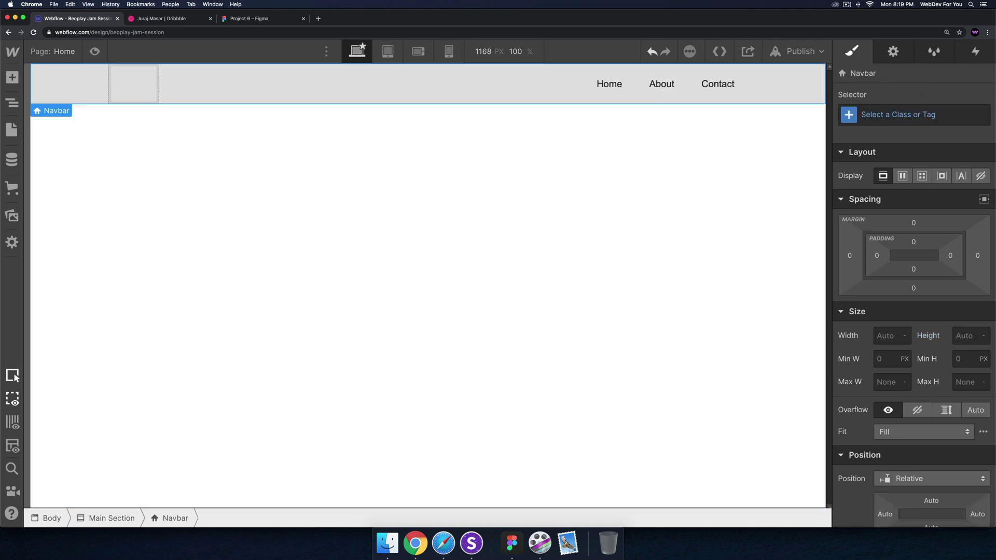
left_click(299, 201)
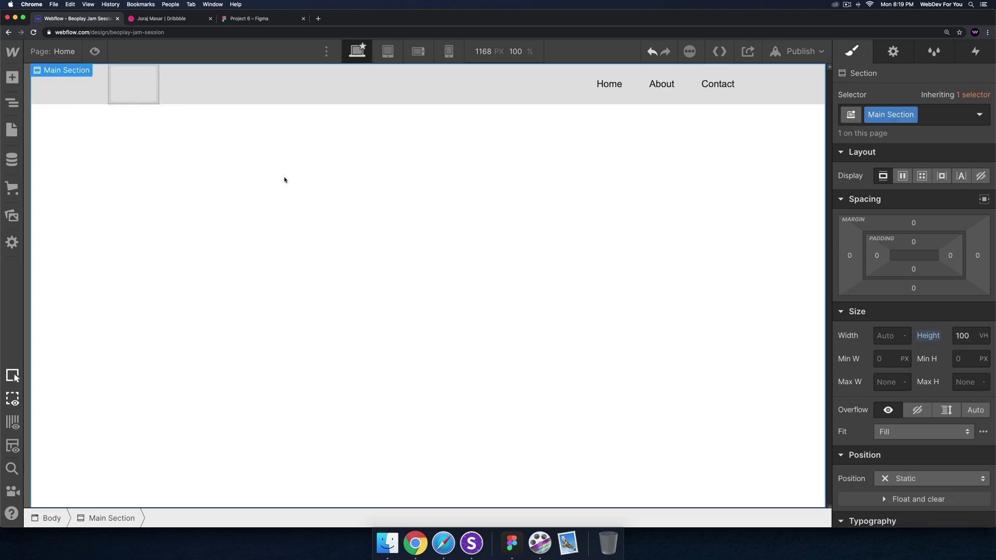
left_click(260, 18)
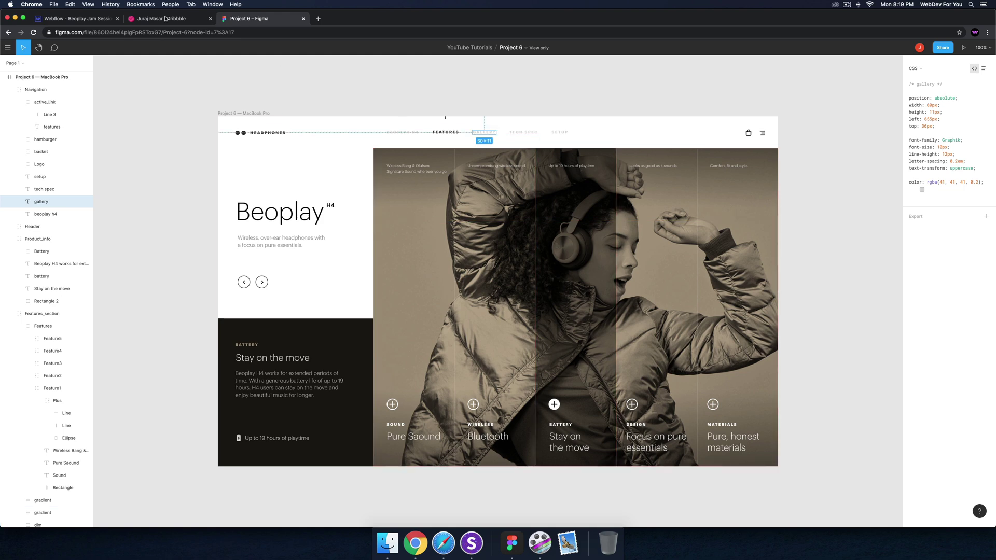
Step: Add a Div Block classed Container to the section with 100% height
left_click(84, 19)
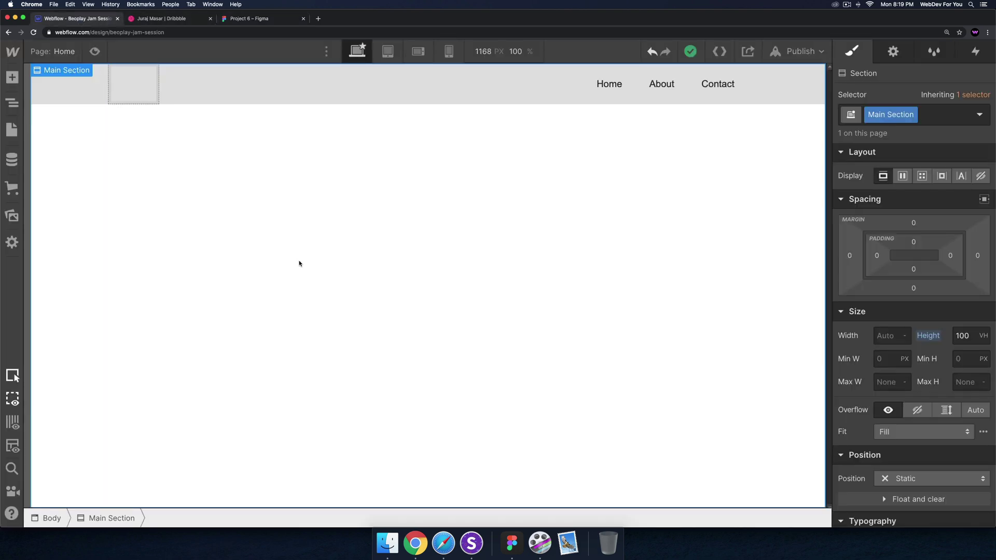
key("super+e")
type("div")
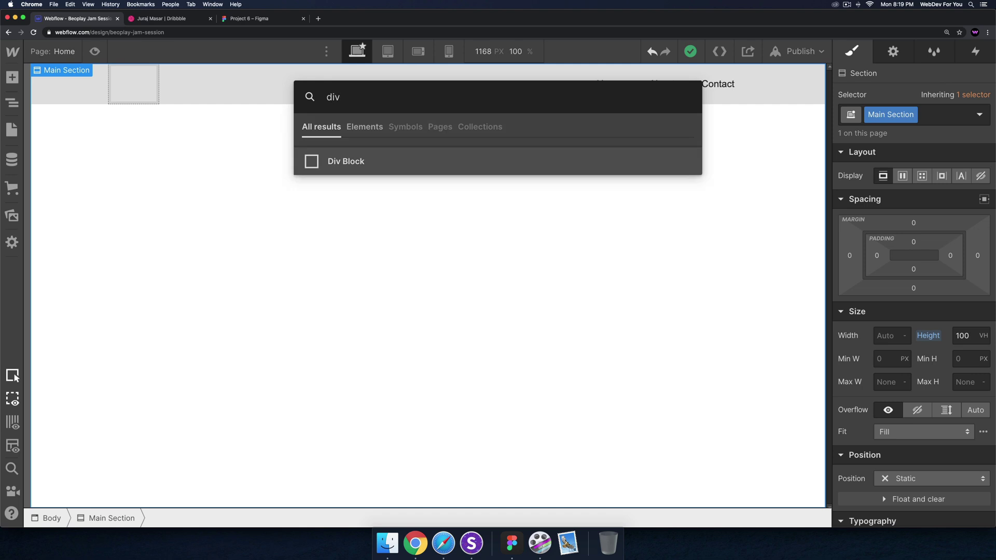
key("Return")
key("super+Return")
type("C")
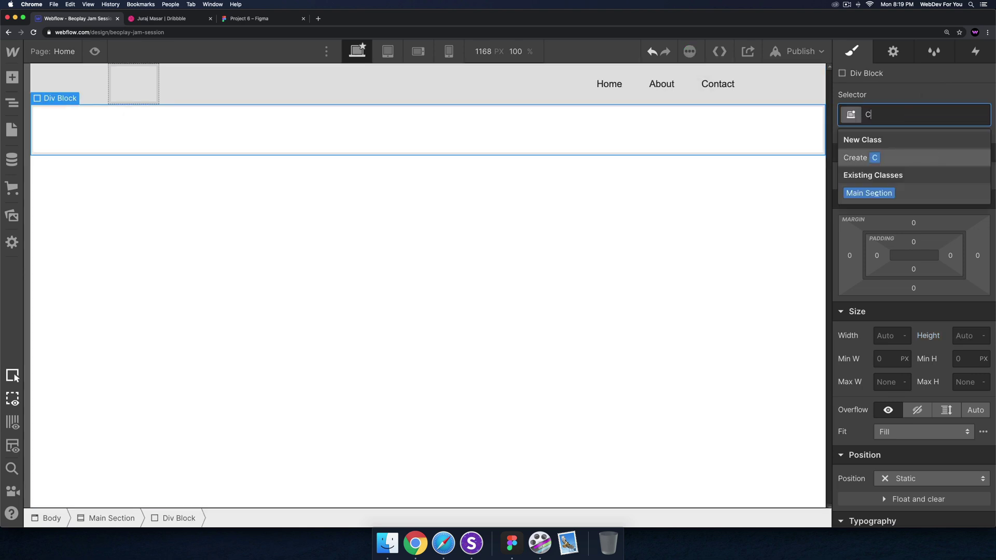
type("ontainer")
key("Return")
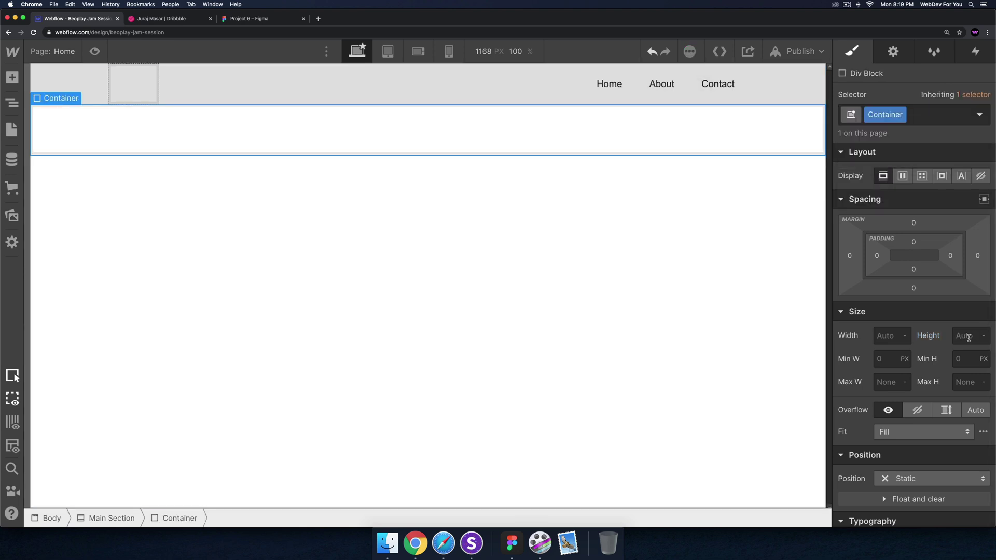
left_click(968, 338)
type("100%")
key("Return")
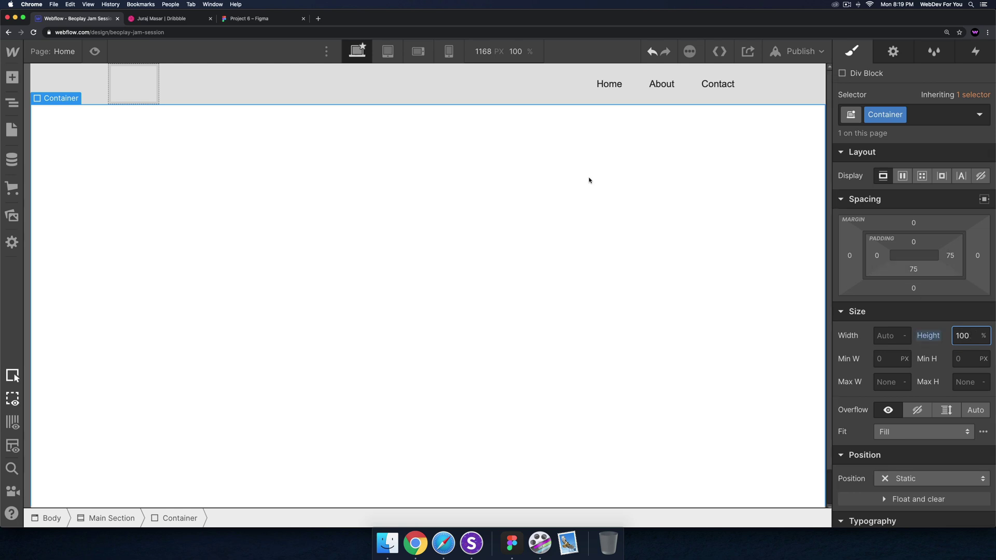
left_click(430, 233)
Step: Insert a Div Block inside Container and make Container a flex layout
key("super+e")
type("div")
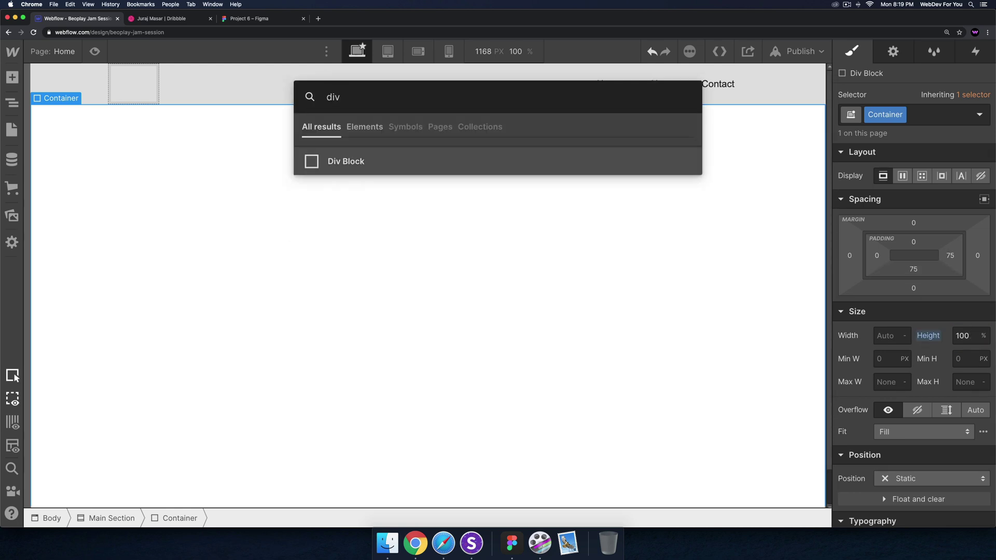
key("Return")
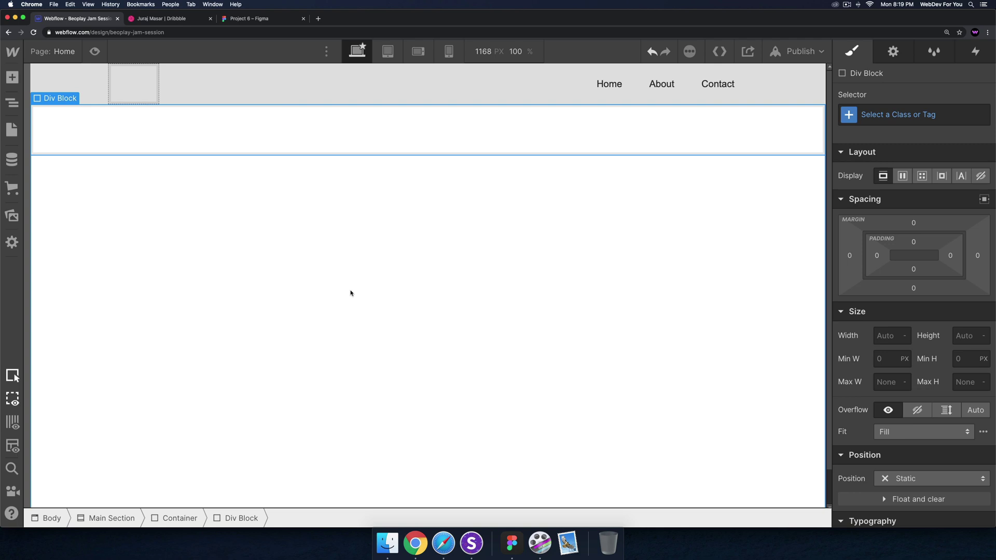
left_click(352, 291)
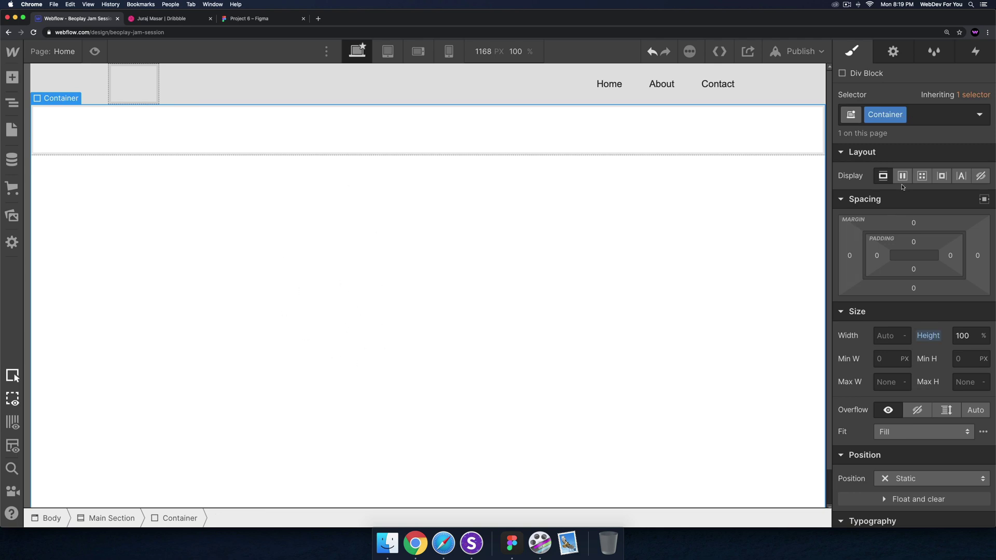
left_click(902, 176)
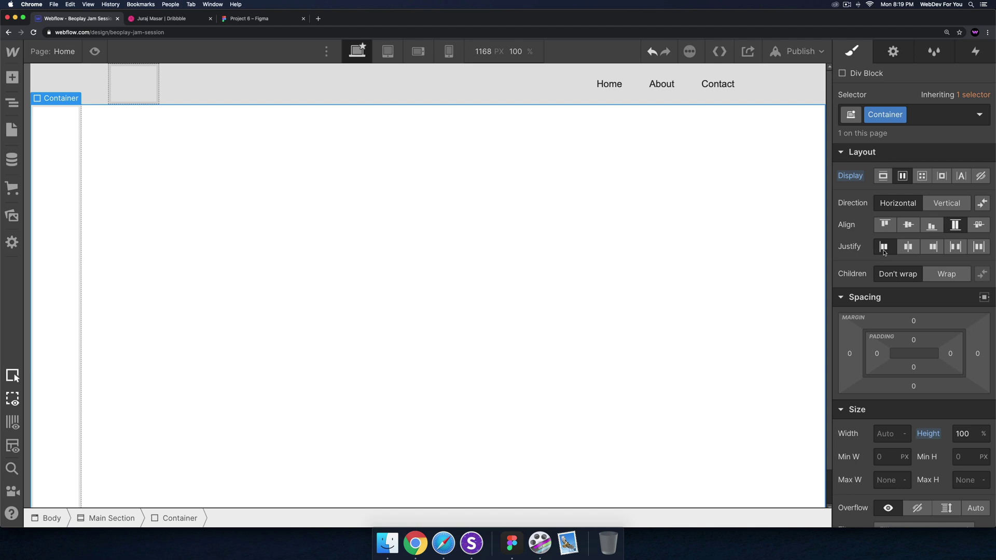
Step: Give the inner div the class Left and set its width to 25%
left_click(54, 192)
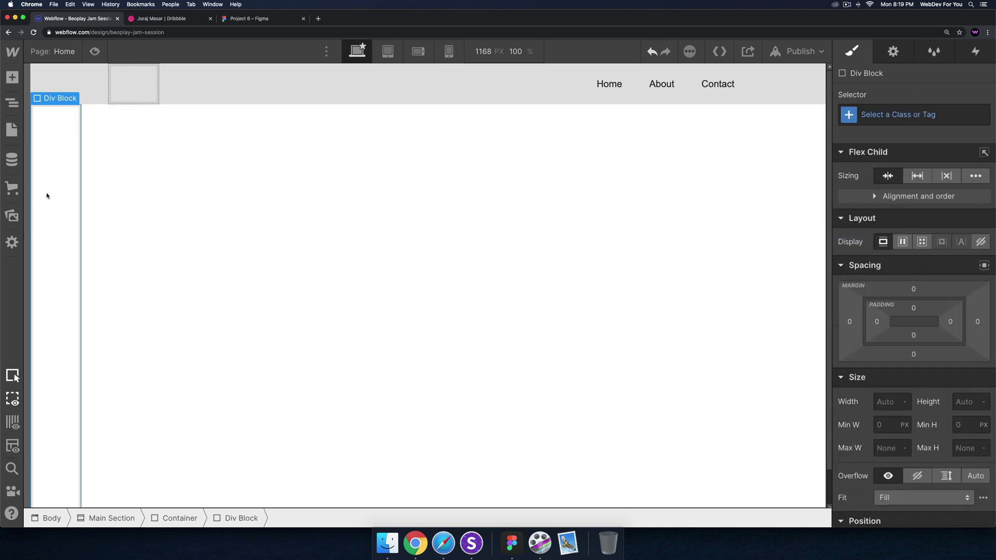
key("super+Return")
type("Le")
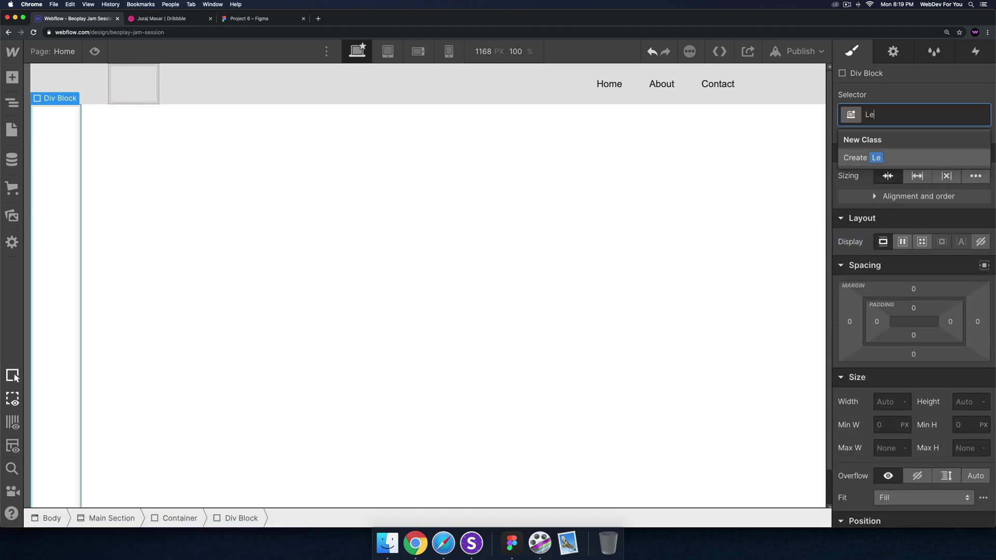
type("ft")
key("Return")
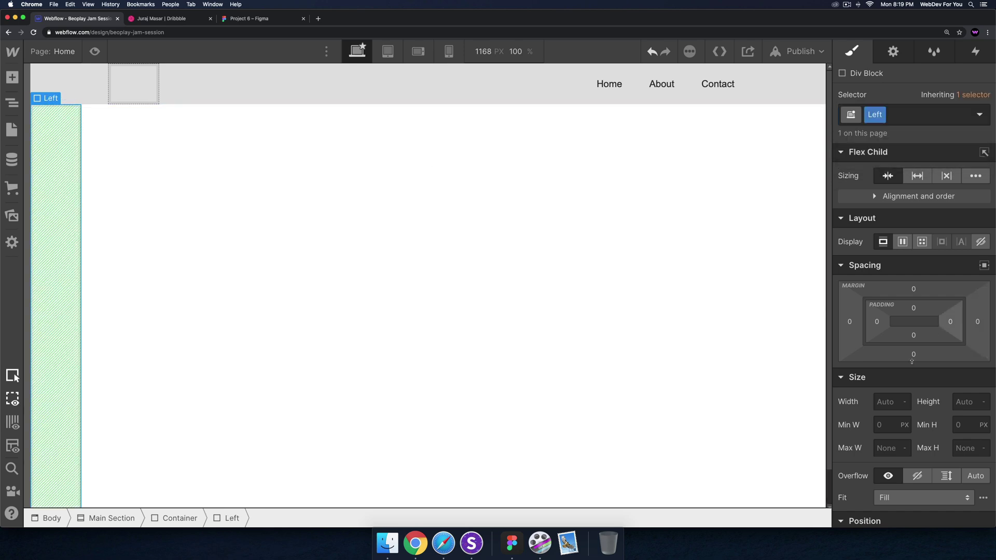
left_click(888, 402)
type("25%")
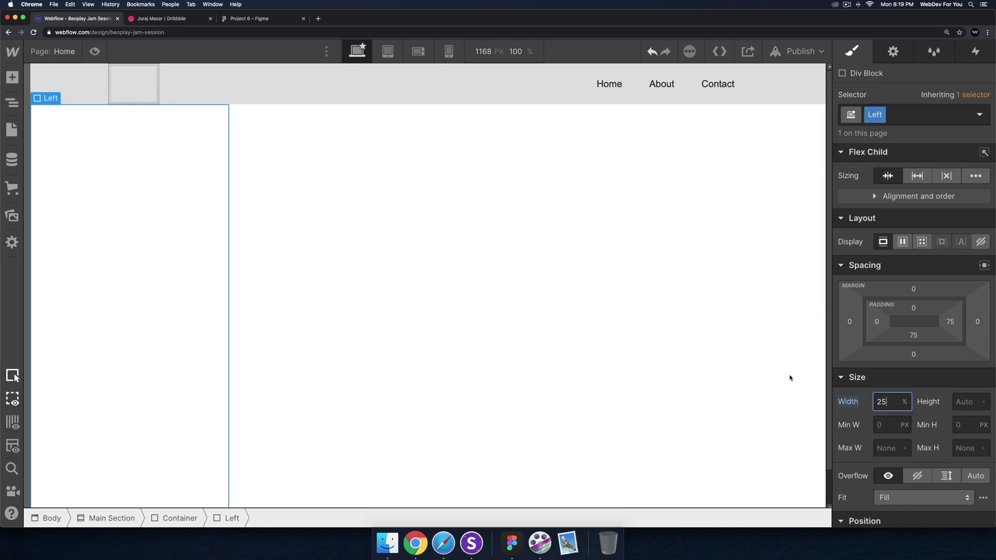
Step: Add a second Div Block to Container set to Grow, then view Figma
left_click(507, 283)
key("super+e")
type("div")
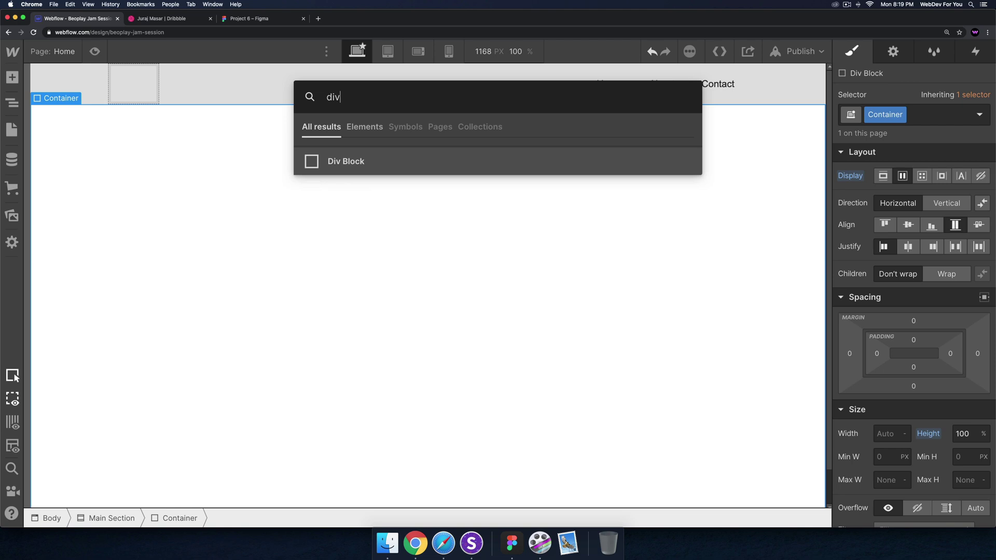
key("Return")
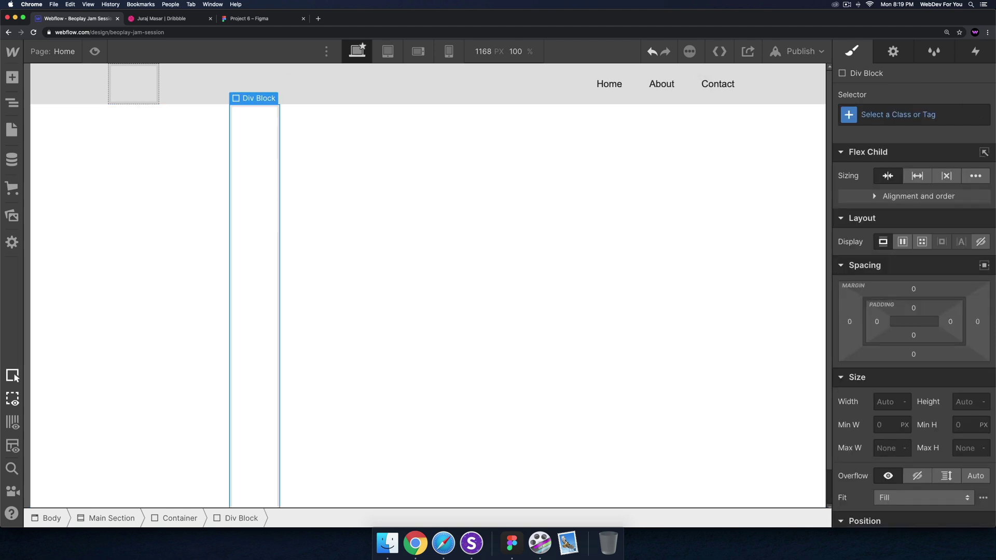
left_click(916, 177)
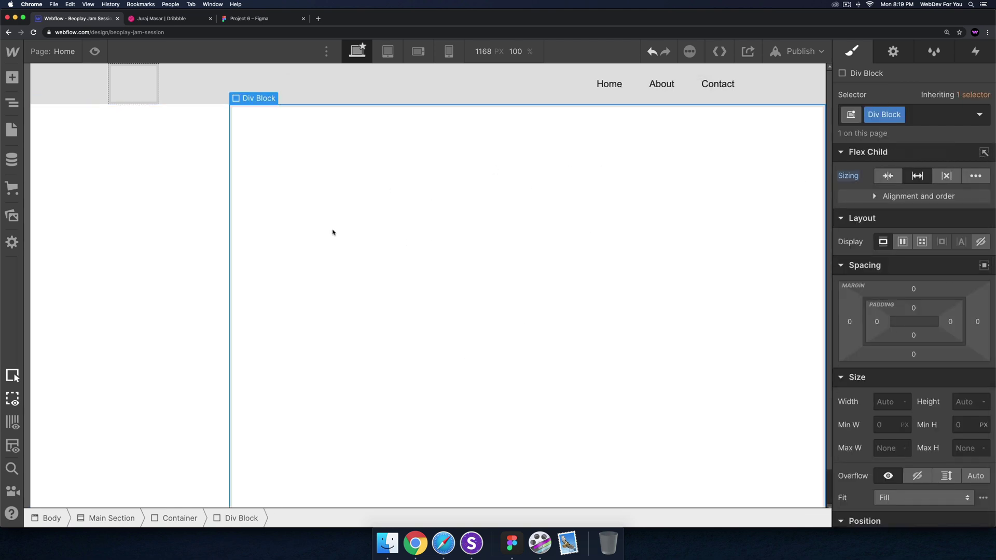
left_click(272, 19)
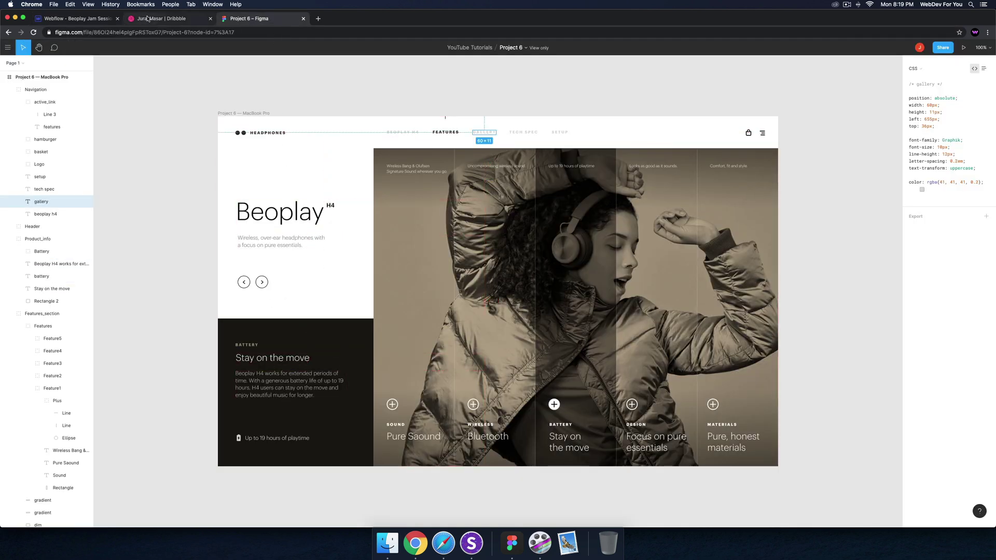
Step: Insert a Div Block inside Left and give it the class Left Panel 1
left_click(78, 19)
left_click(153, 241)
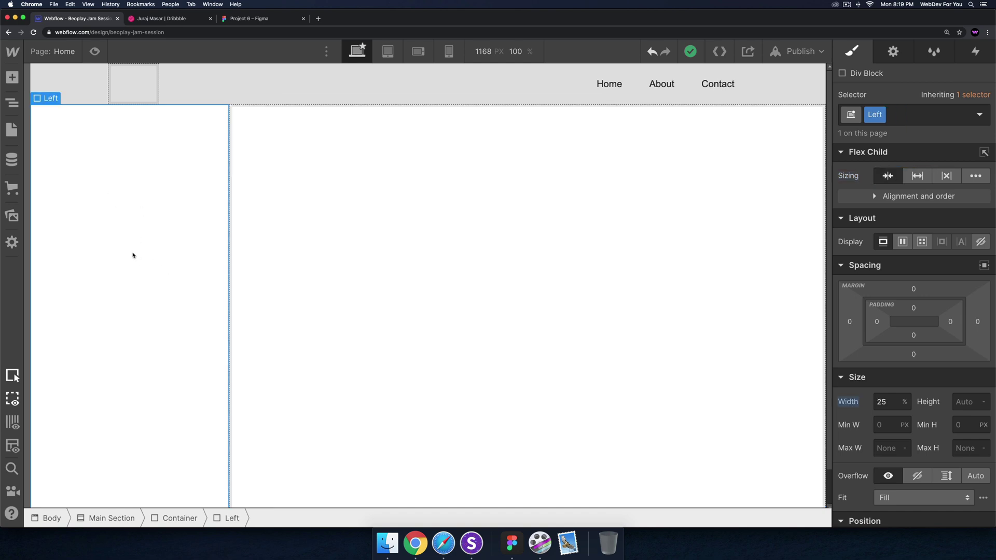
key("super+e")
type("div block")
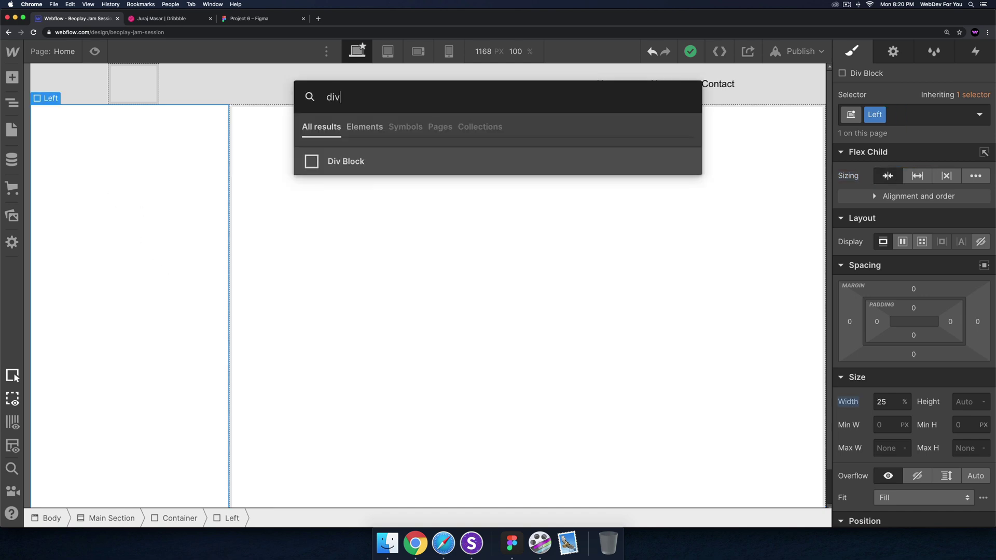
key("Return")
left_click(900, 120)
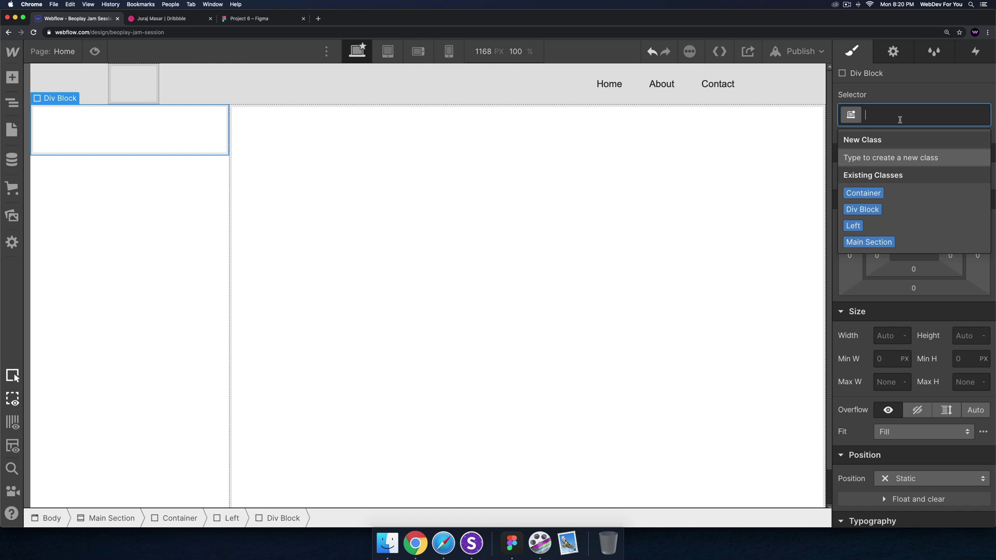
type("Left Pa")
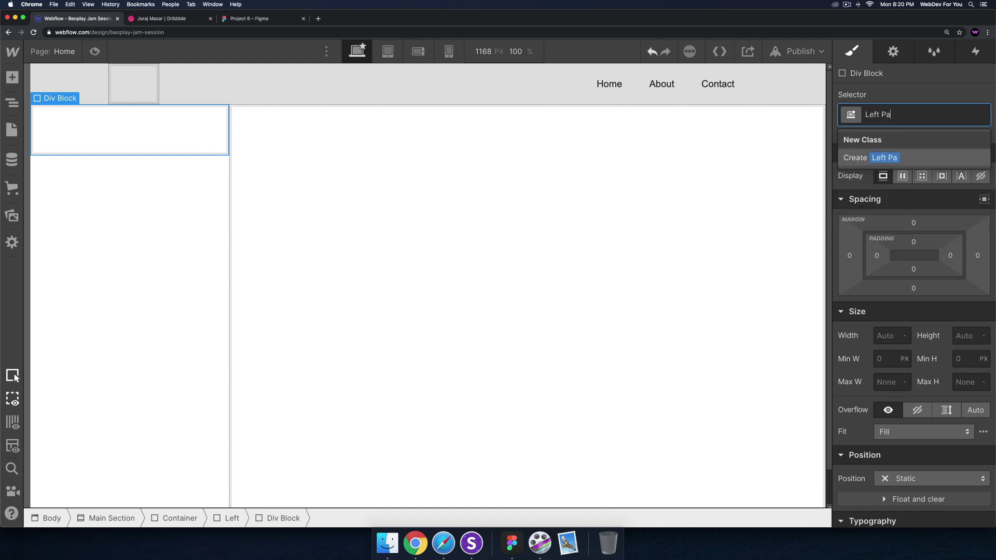
type("nel 1")
key("Return")
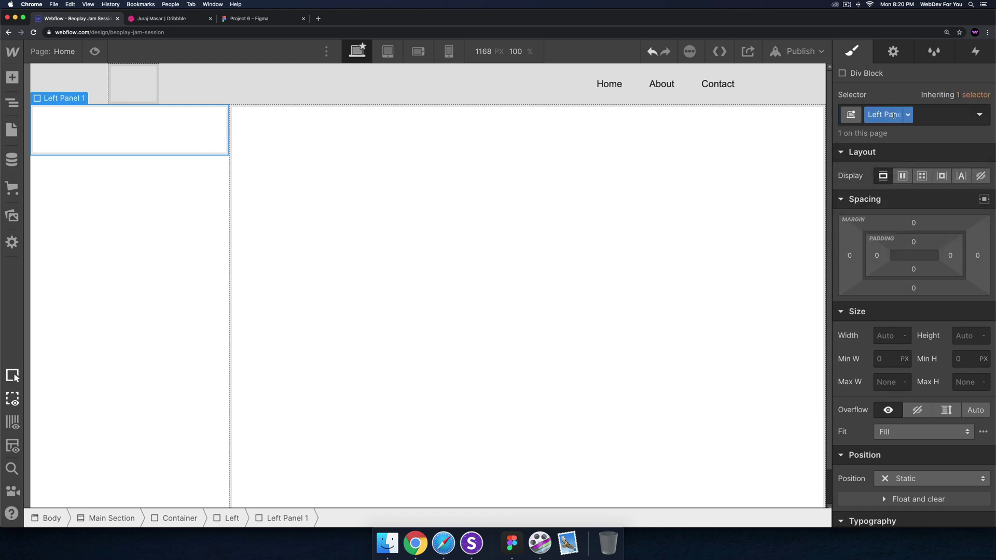
Step: Set Left to a vertical flex column and make Left Panel 1 grow
left_click(158, 240)
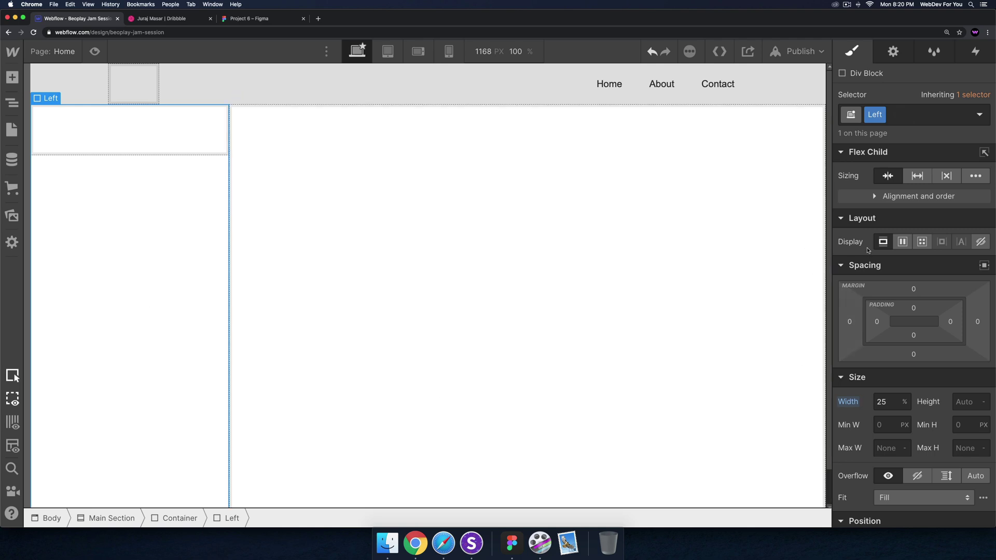
left_click(902, 243)
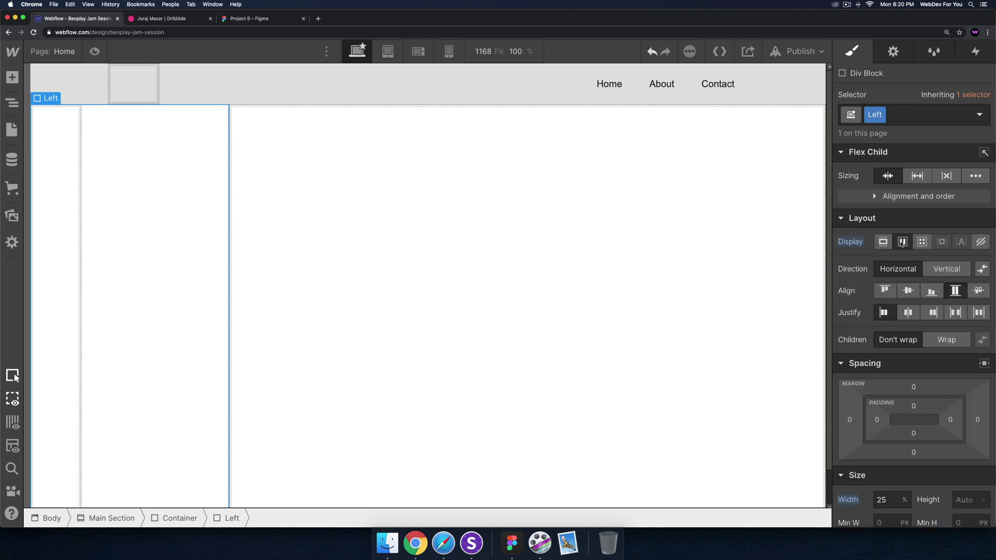
left_click(954, 270)
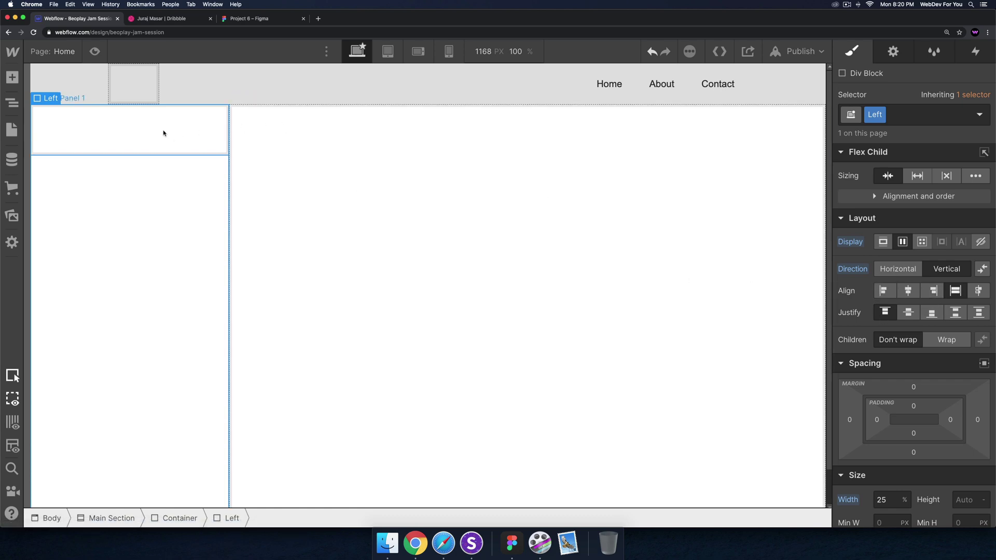
left_click(148, 130)
left_click(917, 176)
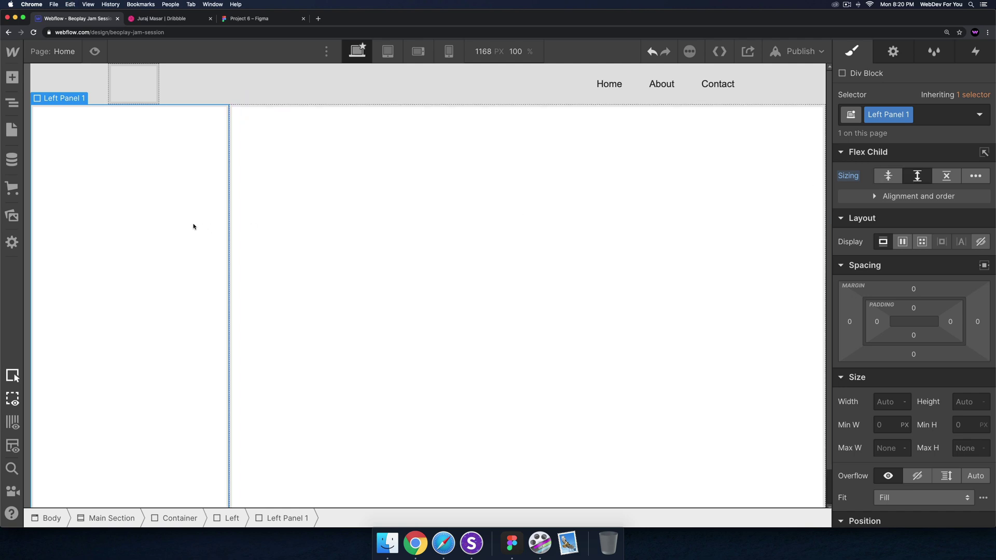
Step: Duplicate Left Panel 1, then duplicate the copy's class and rename it Left Panel 2
key("super+d")
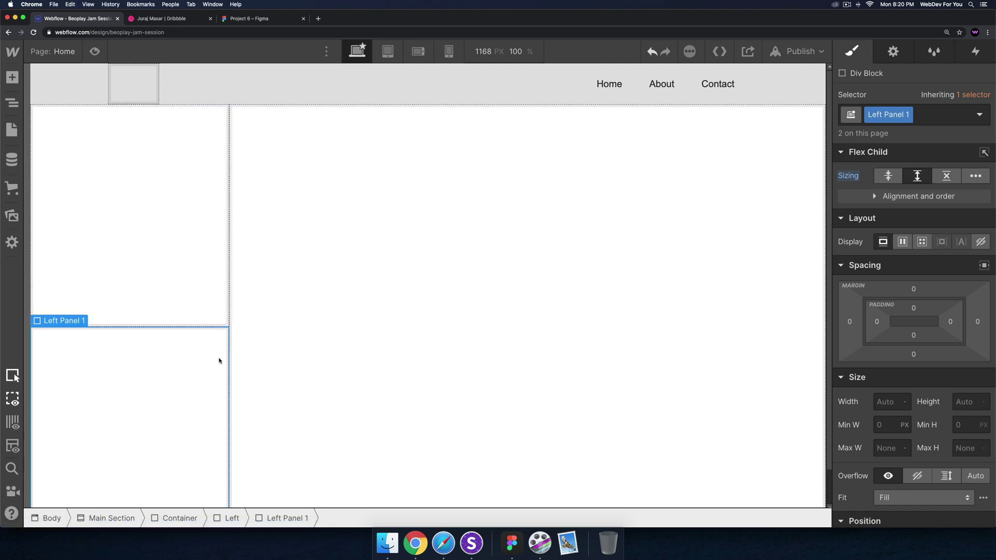
left_click(908, 115)
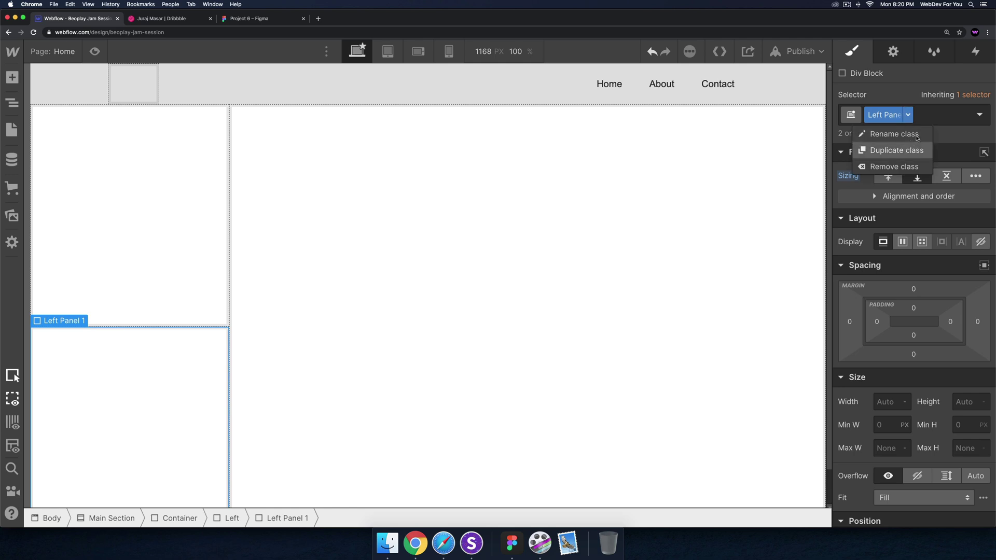
left_click(916, 151)
type("2")
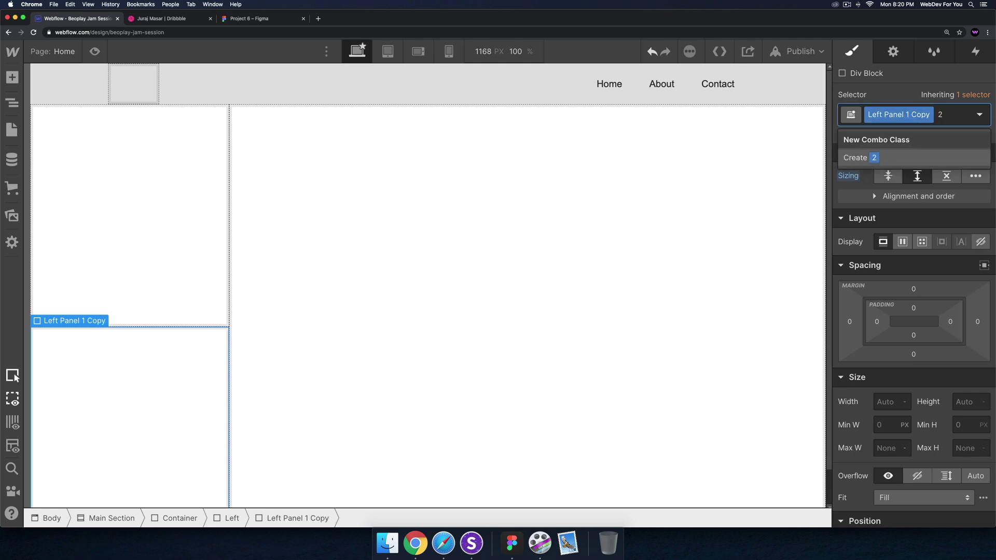
key("BackSpace")
double_click(917, 115)
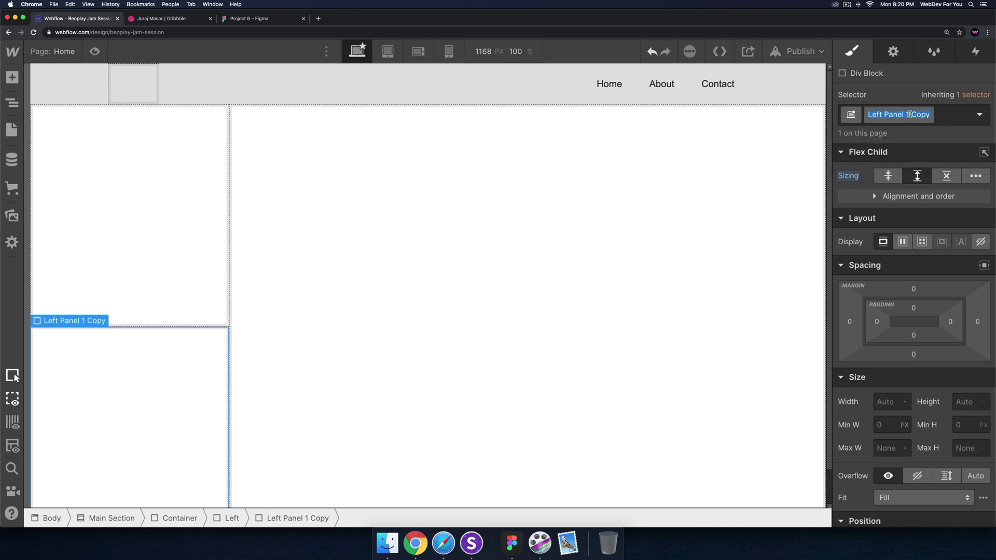
left_click(909, 114)
key("BackSpace")
key("Delete")
key("Delete")
key("Delete")
key("Delete")
key("Delete")
type("2")
key("Return")
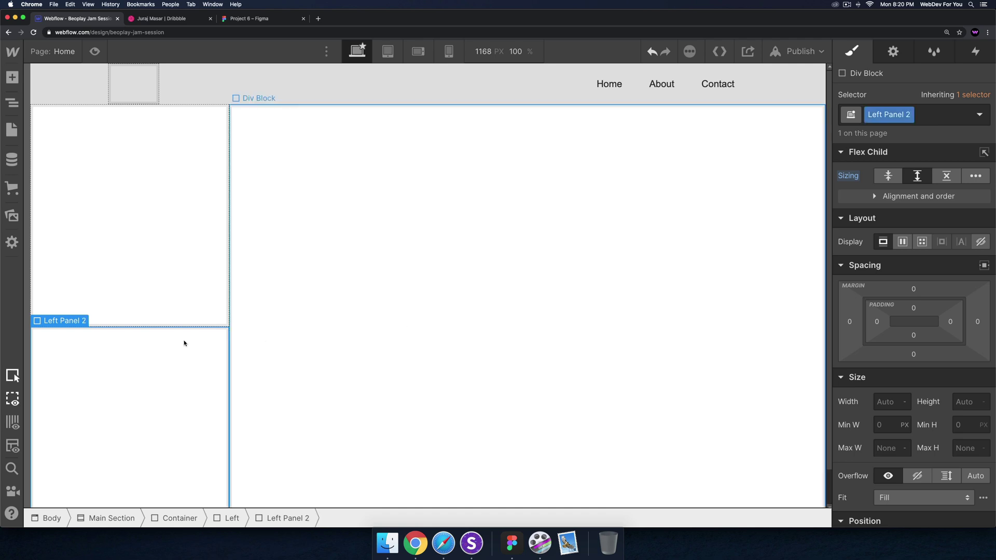
Step: Copy the dark rectangle's #181612 colour in Figma and paste it as Left Panel 2's background colour
left_click(257, 19)
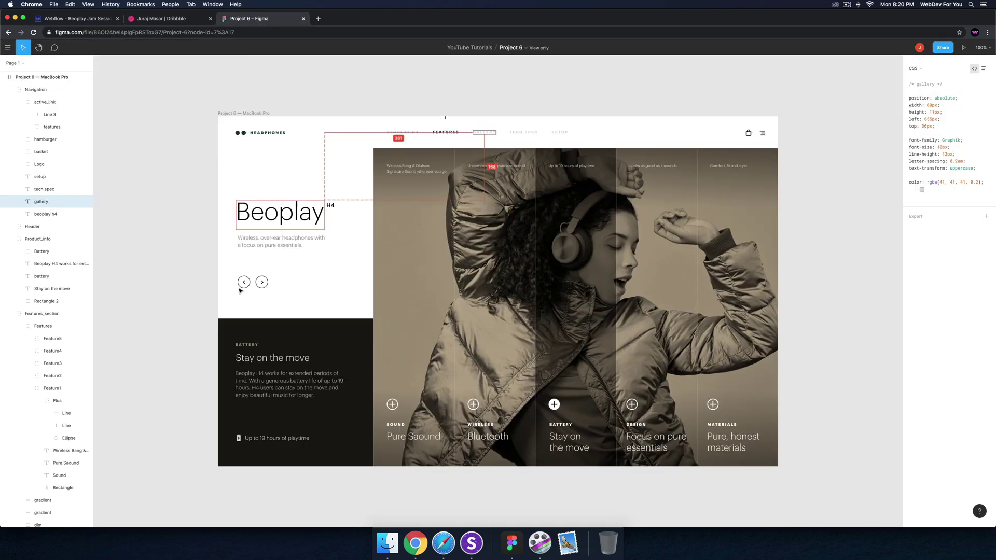
left_click(281, 329)
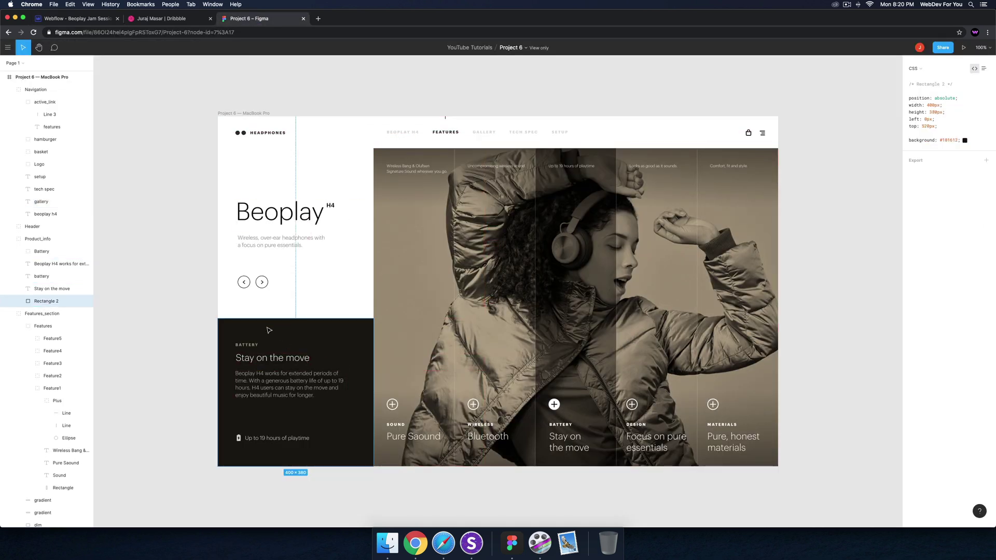
left_click(949, 137)
key("super+c")
left_click(70, 19)
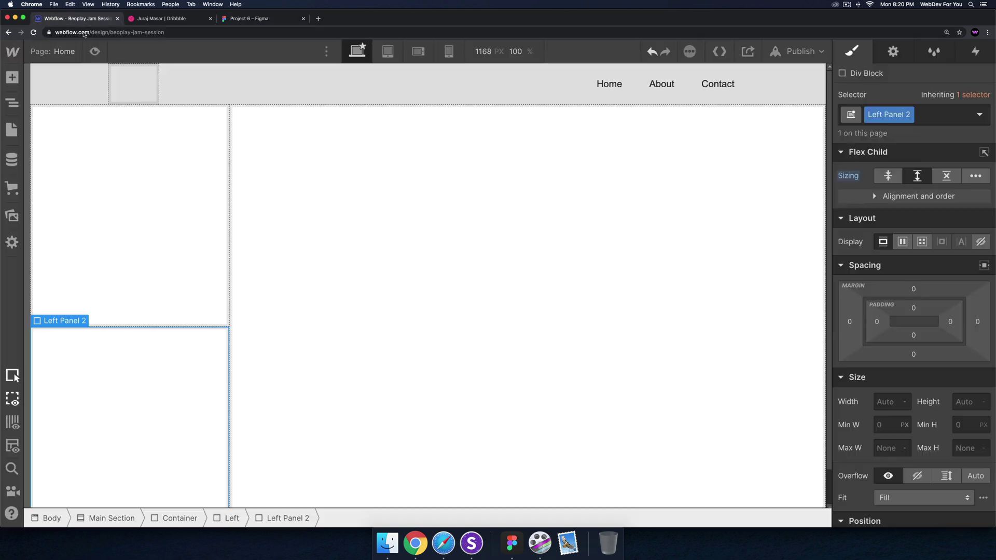
scroll(916, 429, "down", 5)
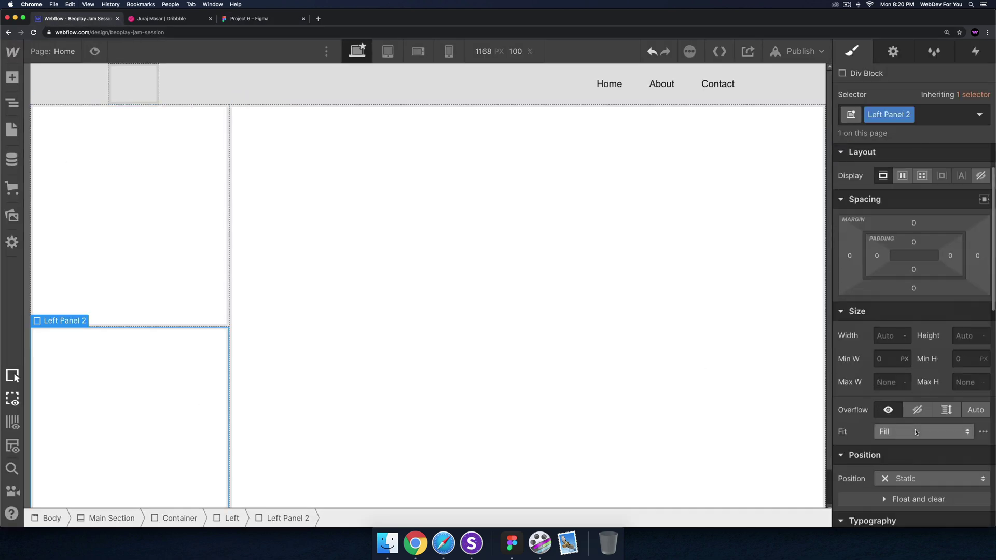
scroll(915, 429, "down", 5)
left_click(930, 398)
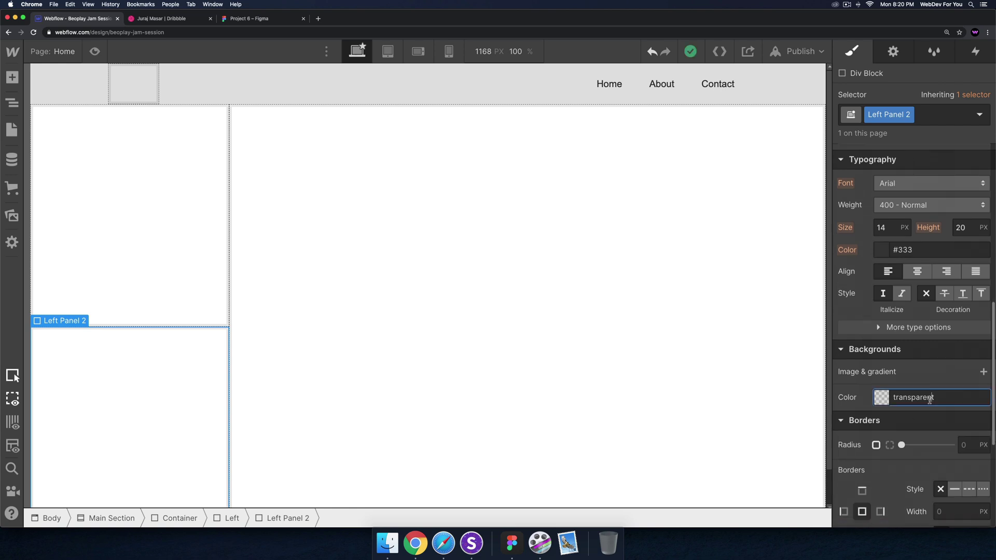
key("super+v")
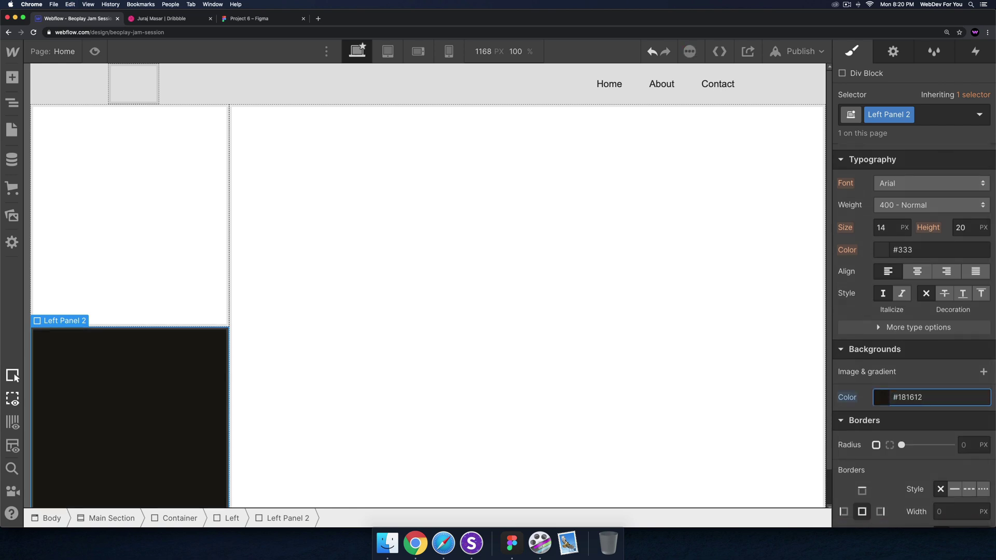
Step: Select the large right-hand Div Block, check the reference tabs, and open the image assets panel
left_click(351, 255)
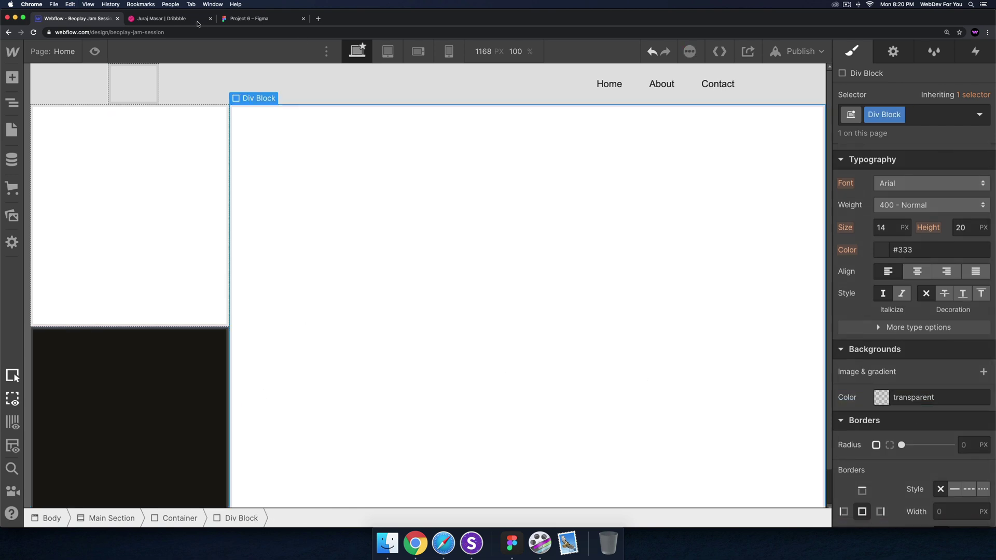
left_click(189, 24)
left_click(270, 21)
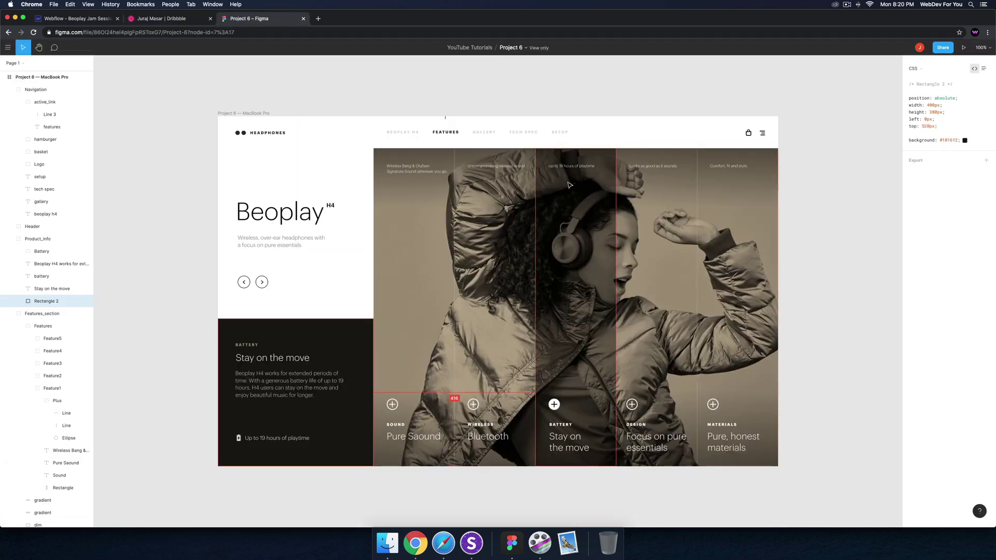
left_click(75, 19)
left_click(12, 216)
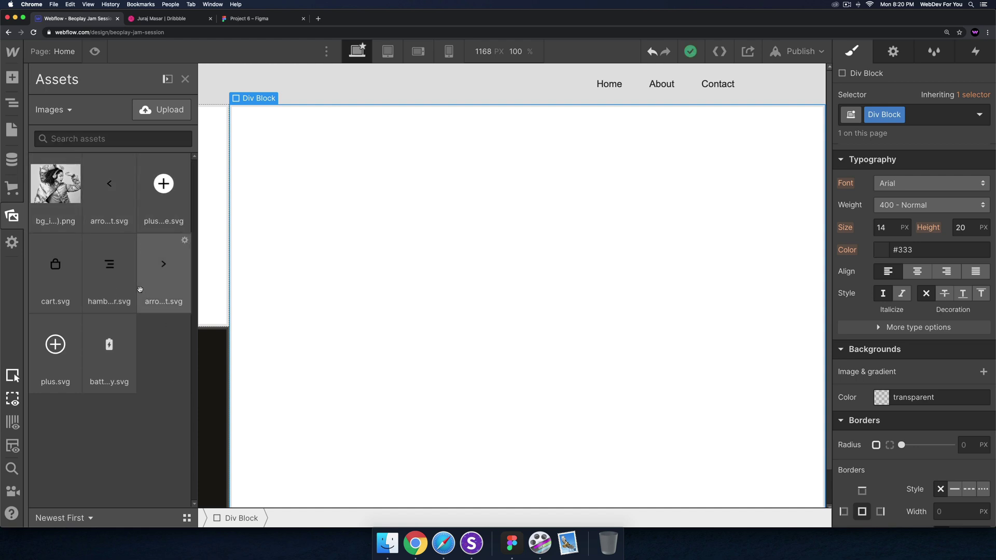
left_click(387, 543)
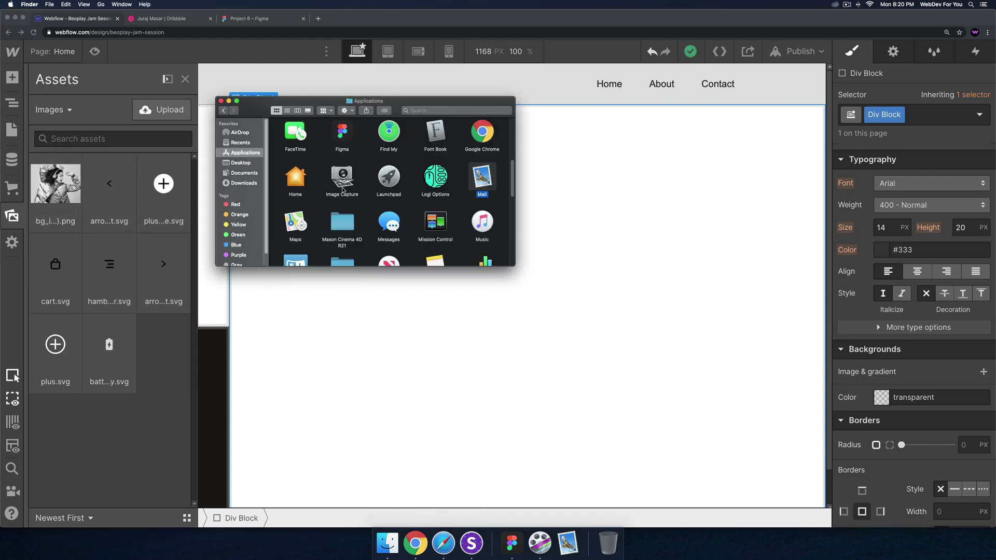
left_click(221, 102)
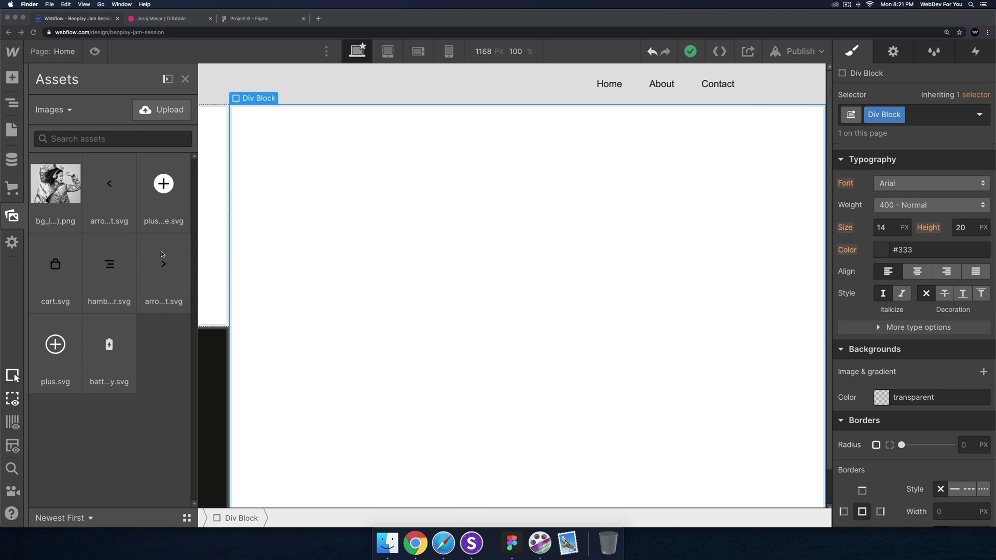
left_click(495, 200)
Step: Rename the div's class from Div Block to Right
double_click(873, 114)
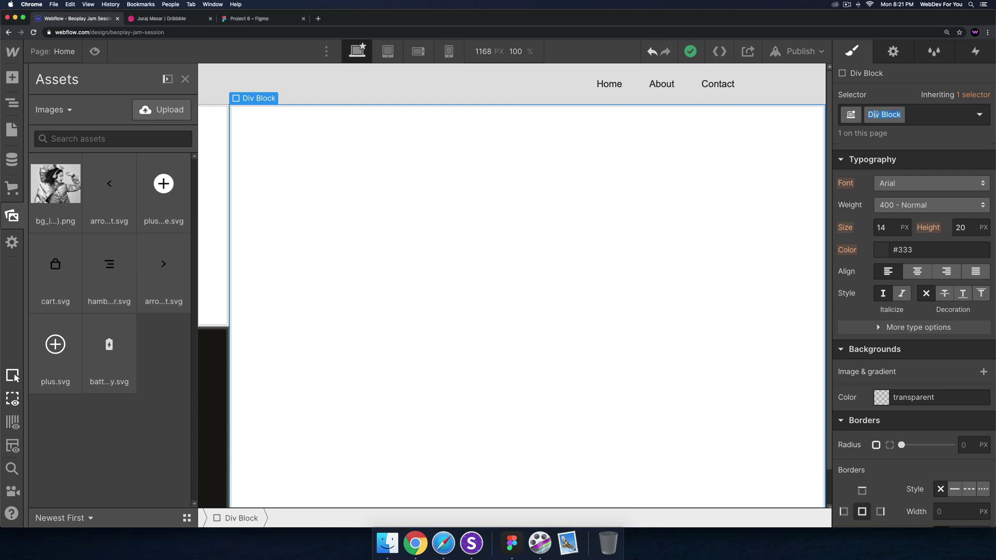
type("Right")
key("Return")
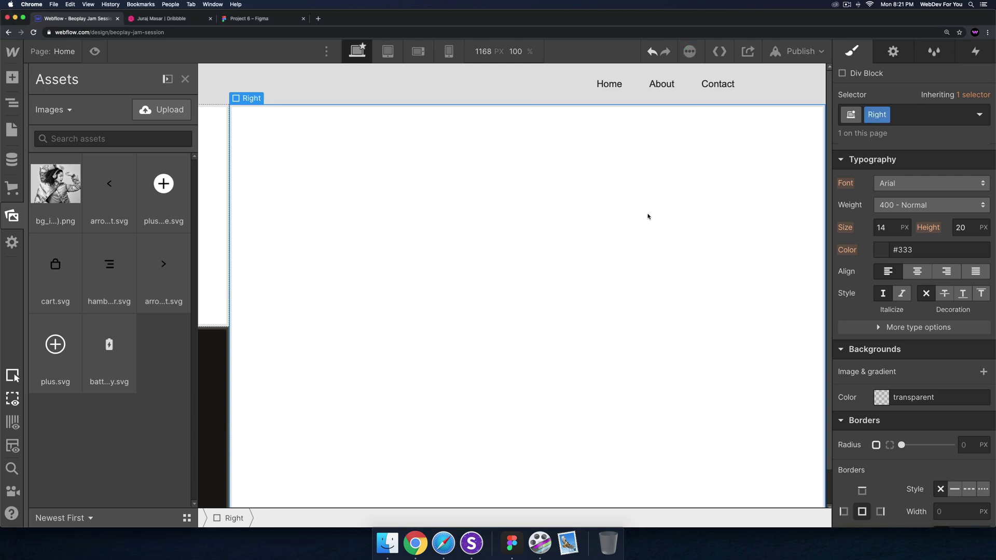
Step: Give Right a bg_image (1).png background, sized Cover and centred at 50%/50%
left_click(648, 217)
scroll(963, 295, "down", 5)
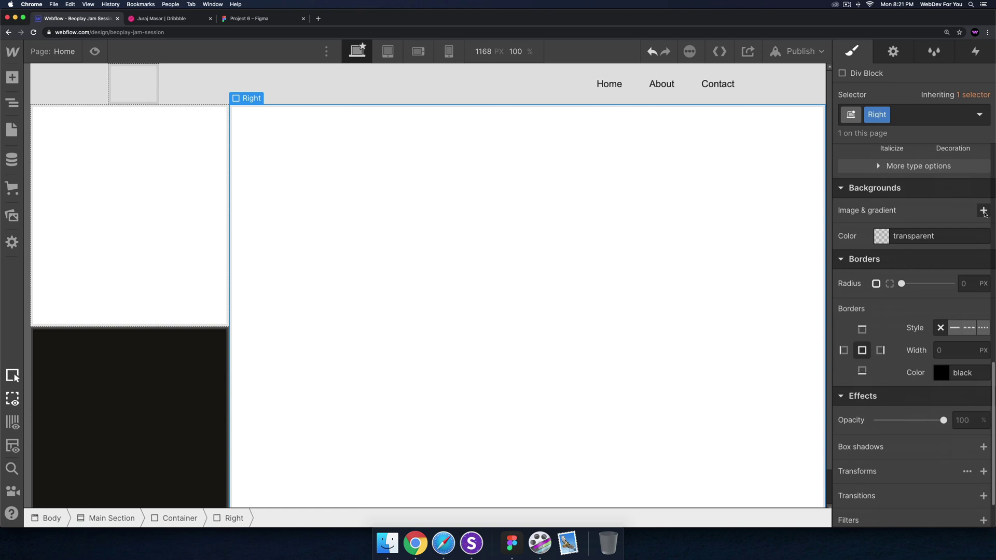
left_click(984, 210)
left_click(930, 330)
left_click(60, 189)
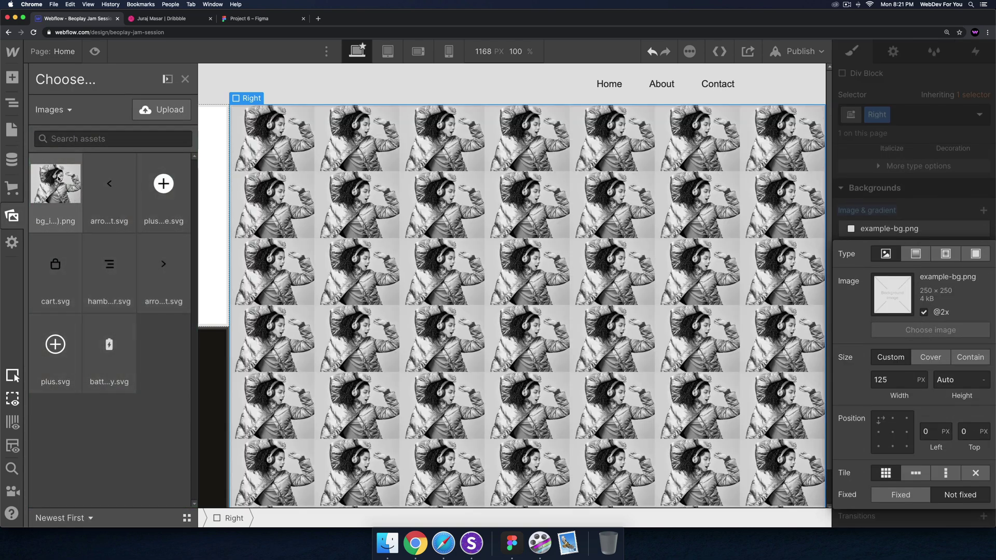
left_click(929, 358)
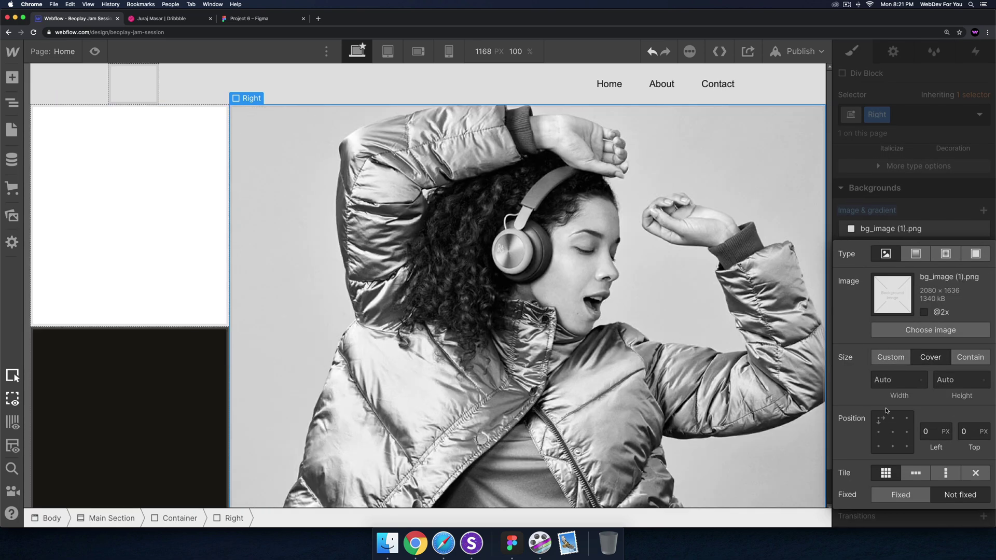
left_click(893, 432)
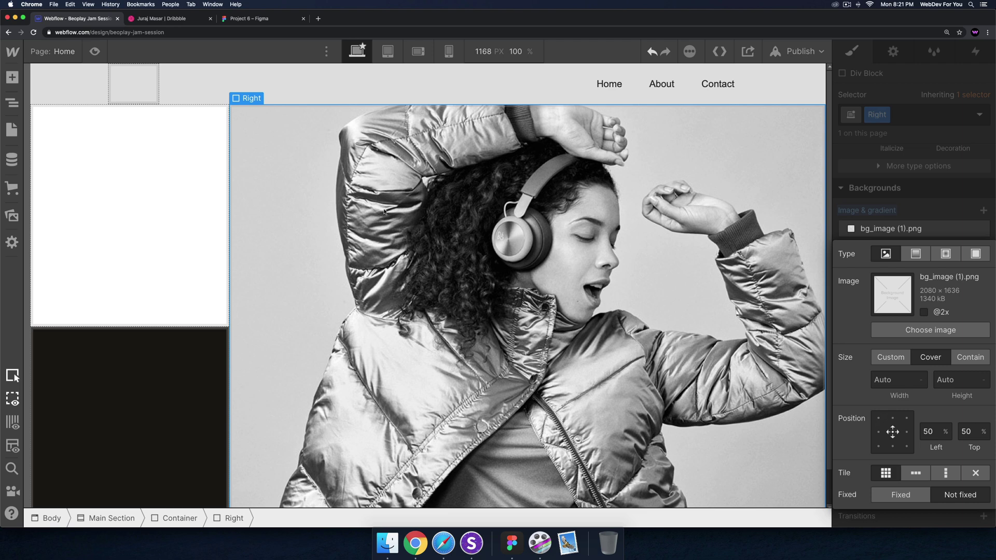
left_click(244, 18)
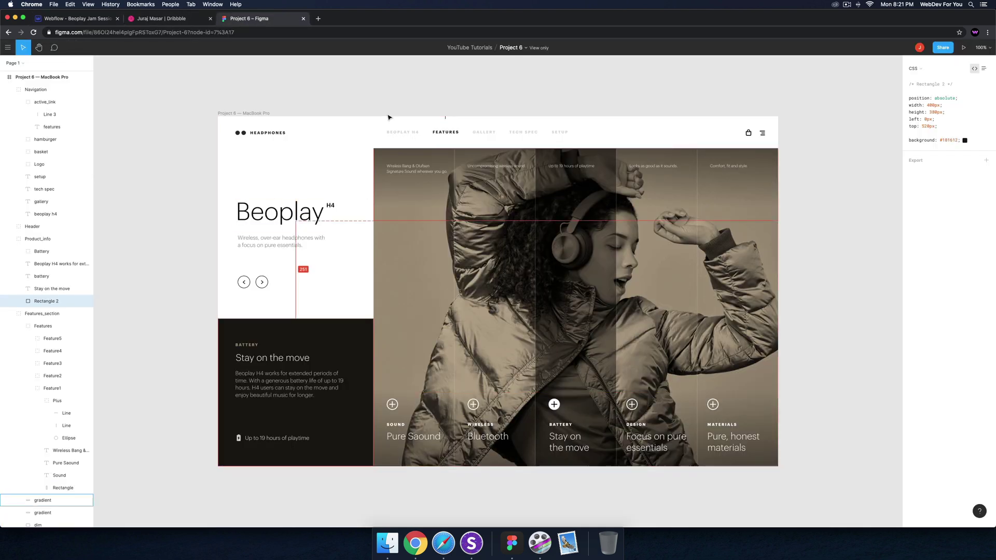
key("super+1")
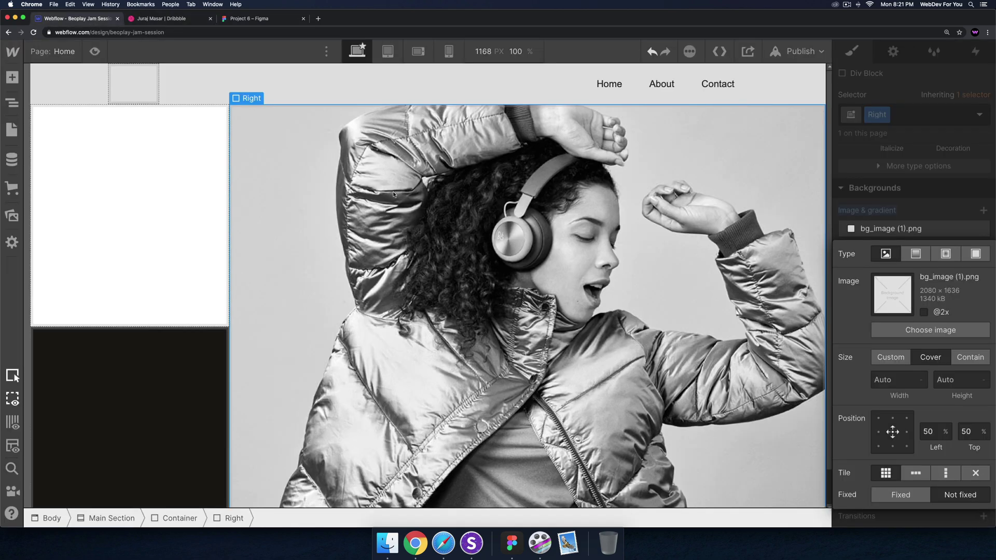
Step: Set the Right div's position to Relative
left_click(915, 208)
scroll(918, 223, "up", 5)
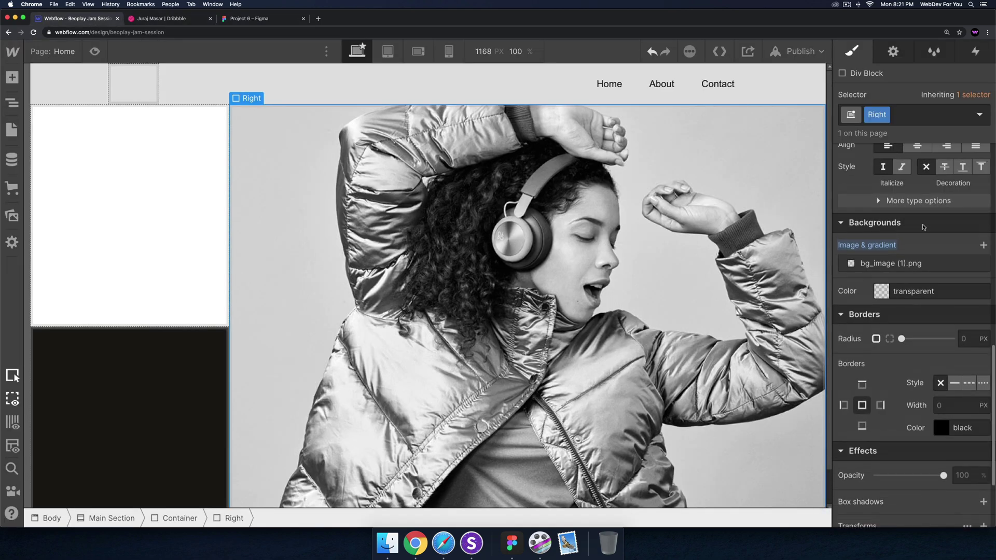
scroll(920, 235, "down", 1)
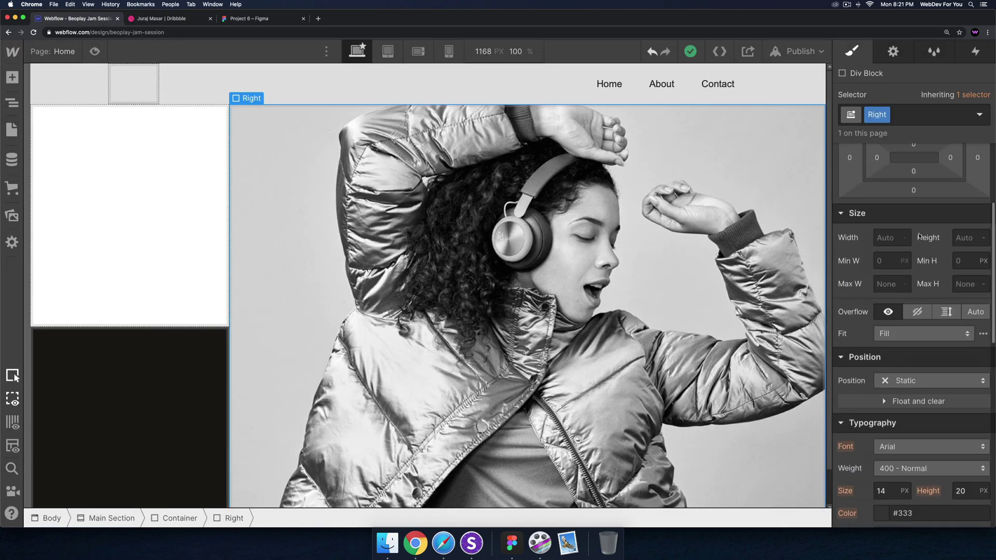
left_click(919, 371)
left_click(910, 387)
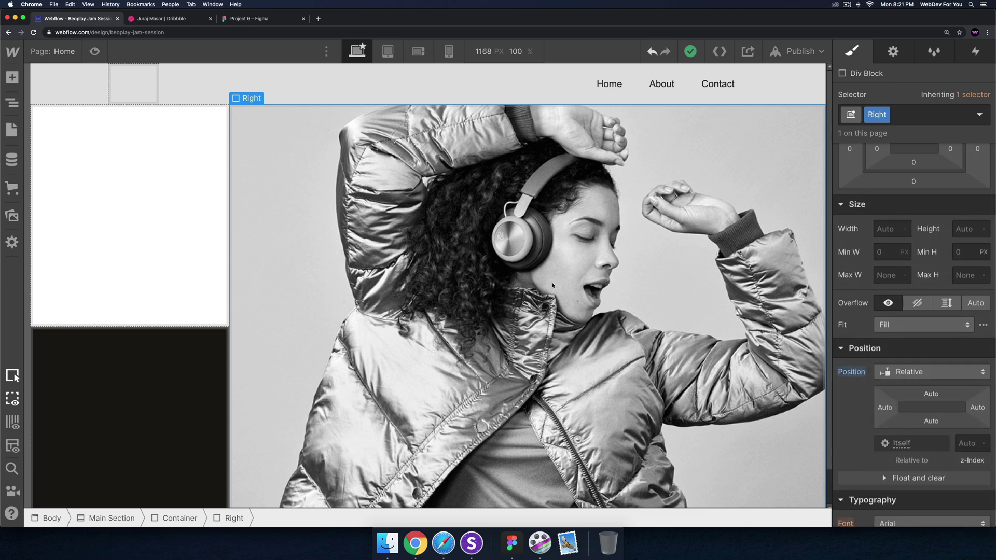
Step: Insert a Div Block inside Right with the class Gold Overlay
key("super+e")
type("div block")
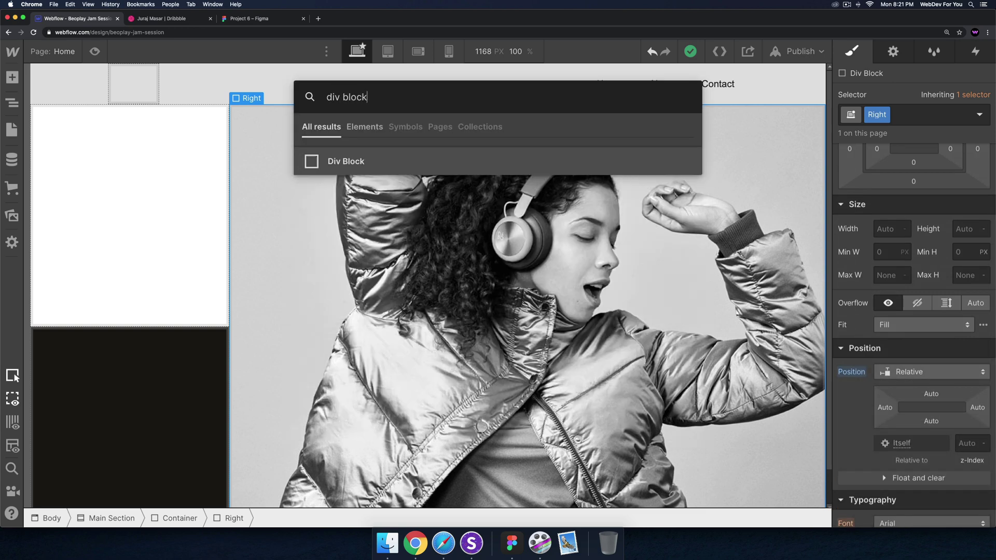
key("Return")
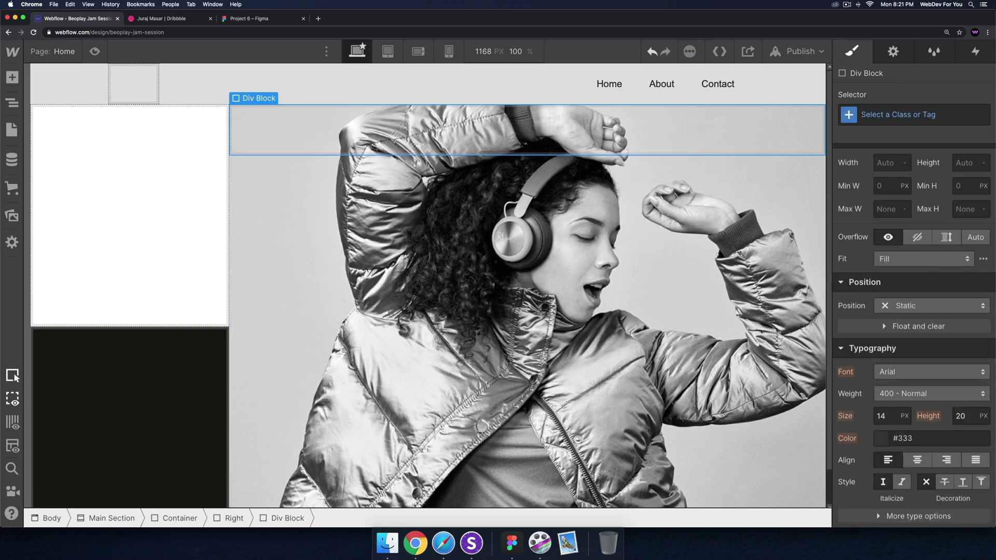
left_click(959, 118)
type("Ove")
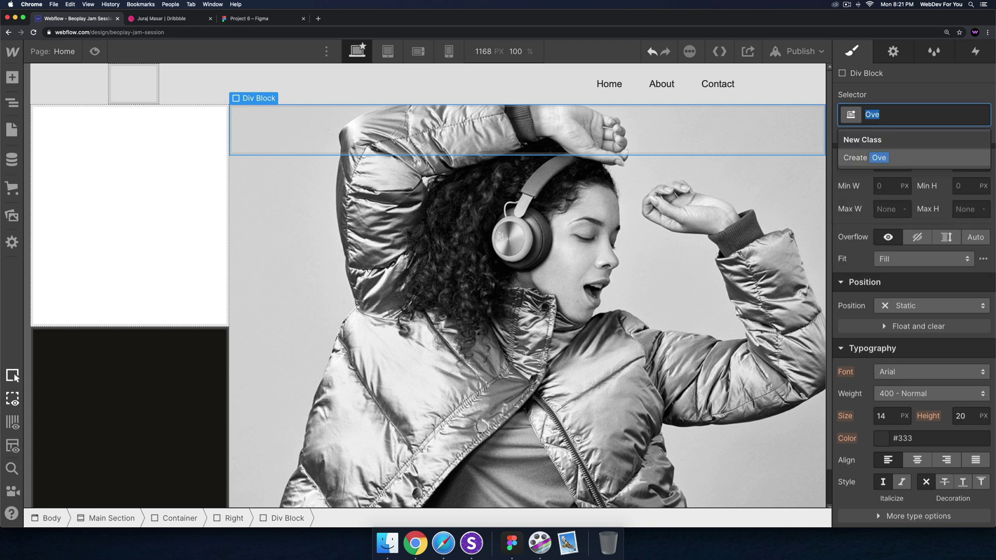
type("Gold Overlay")
key("Return")
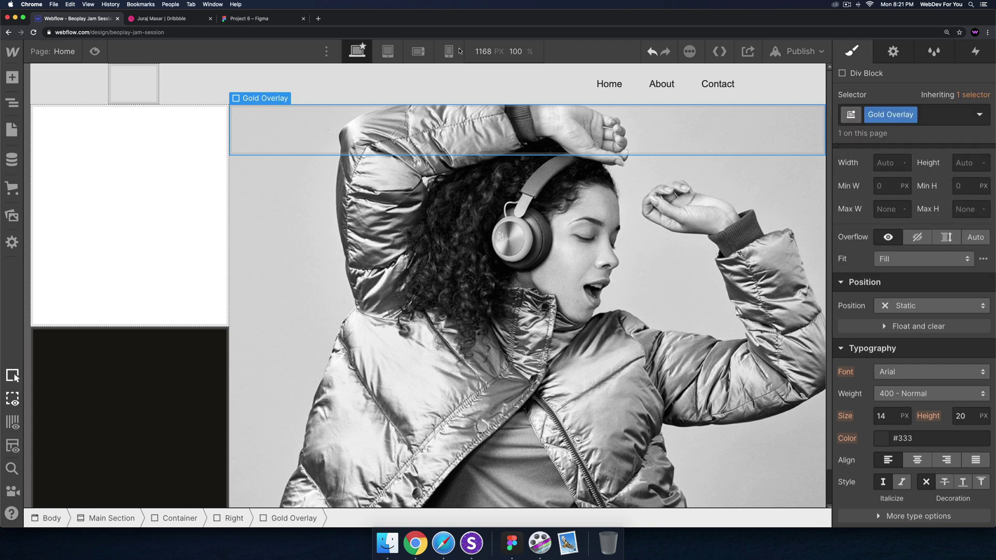
Step: Position Gold Overlay absolutely at 0% on all sides to cover the photo
scroll(928, 270, "down", 2)
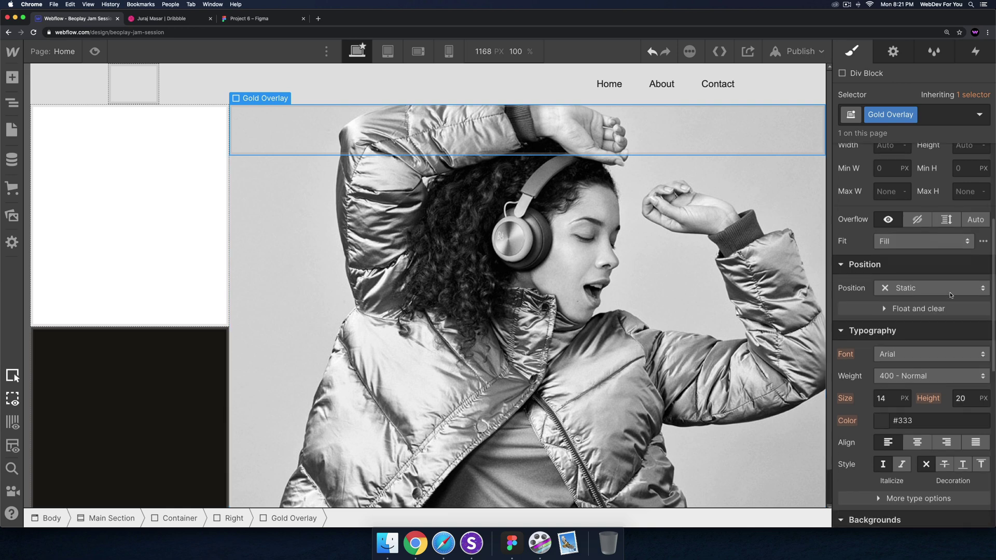
left_click(929, 261)
left_click(909, 294)
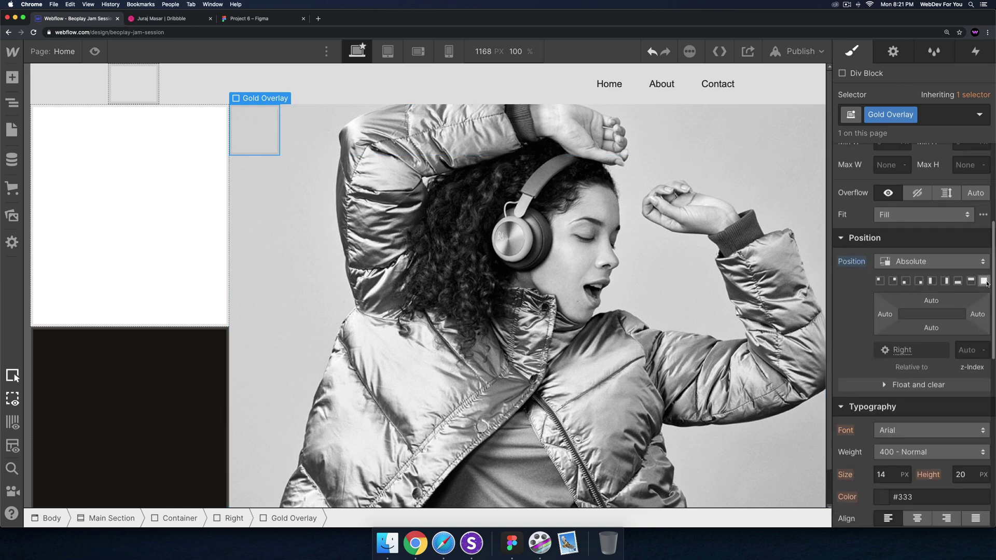
left_click(982, 281)
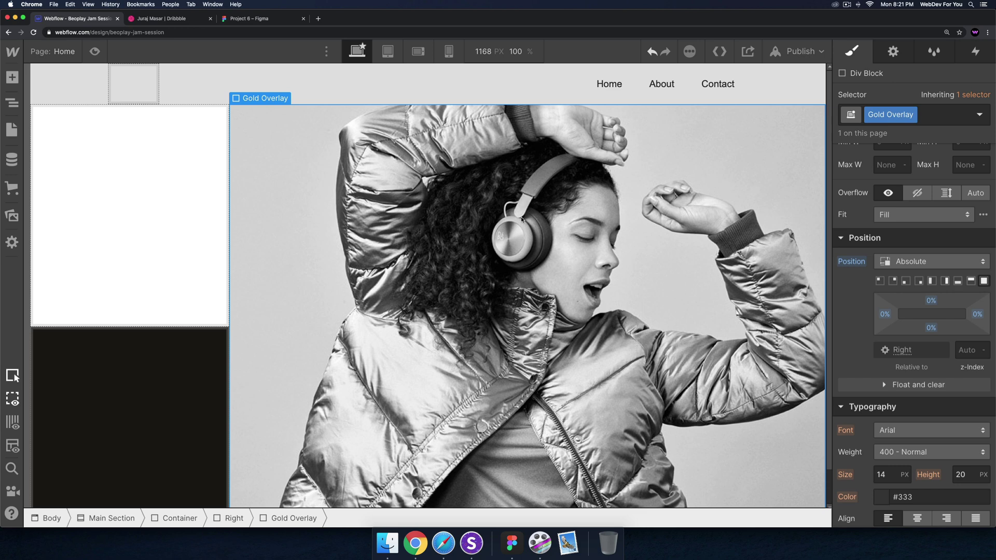
Step: Copy the Figma dim layer's #bba88b colour and paste it as the Gold Overlay background
left_click(258, 20)
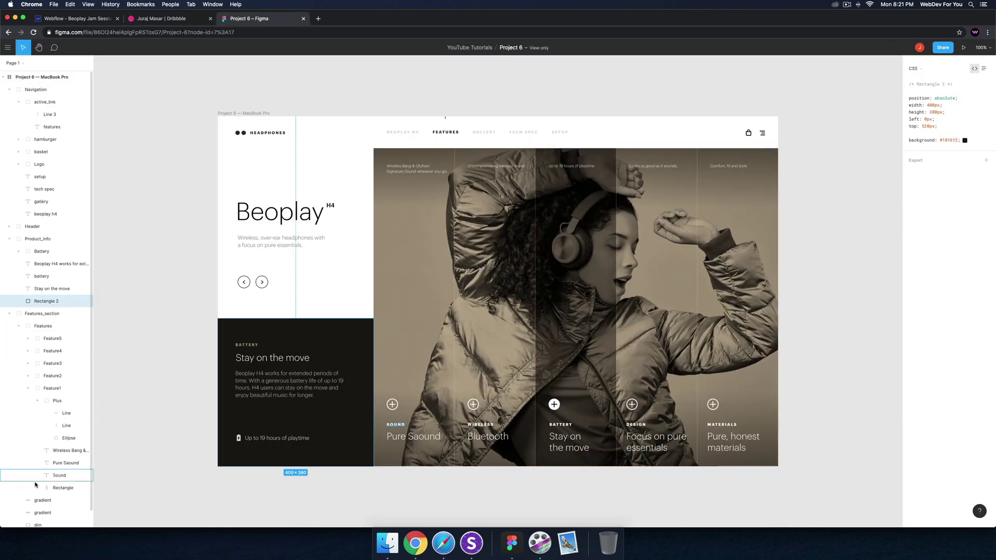
scroll(35, 485, "down", 2)
left_click(36, 509)
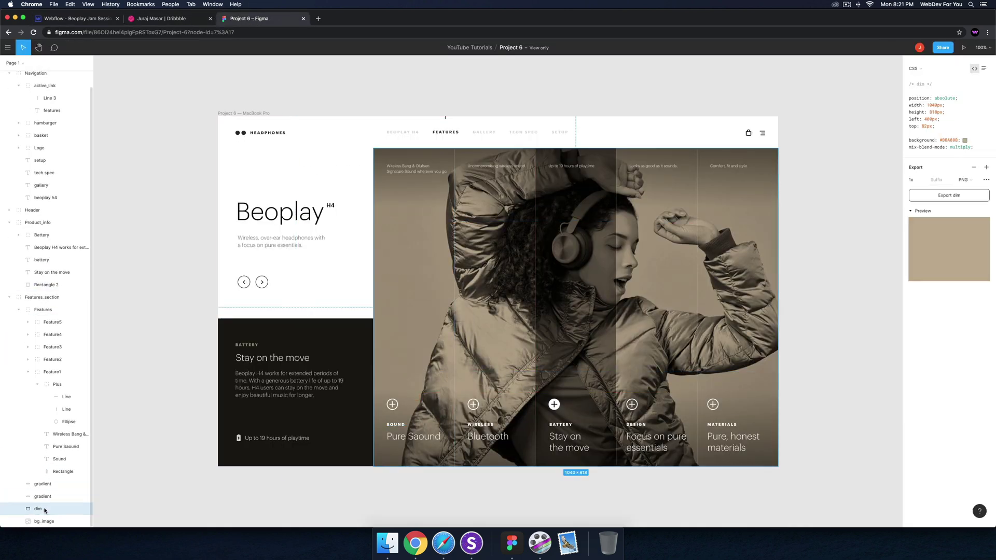
double_click(948, 140)
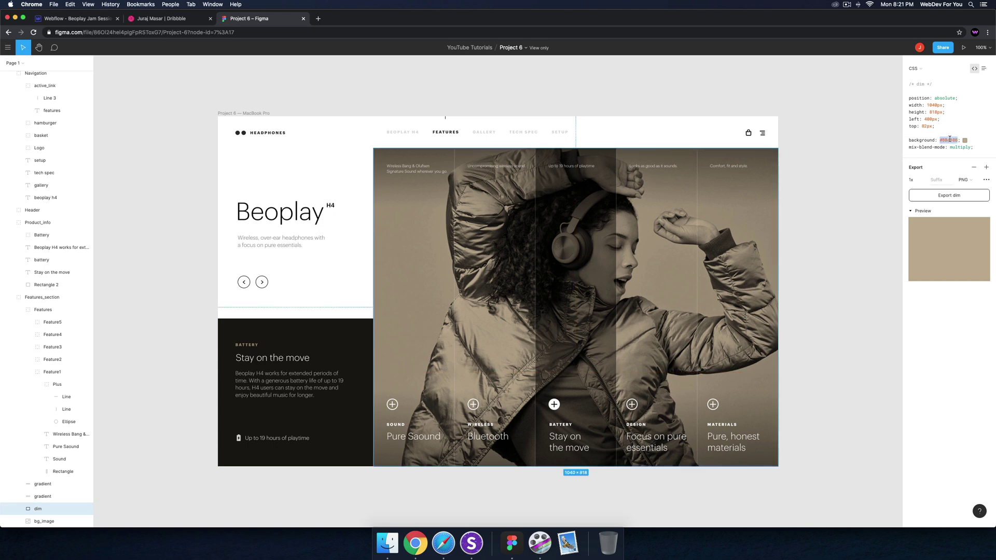
left_click(84, 20)
scroll(912, 338, "down", 5)
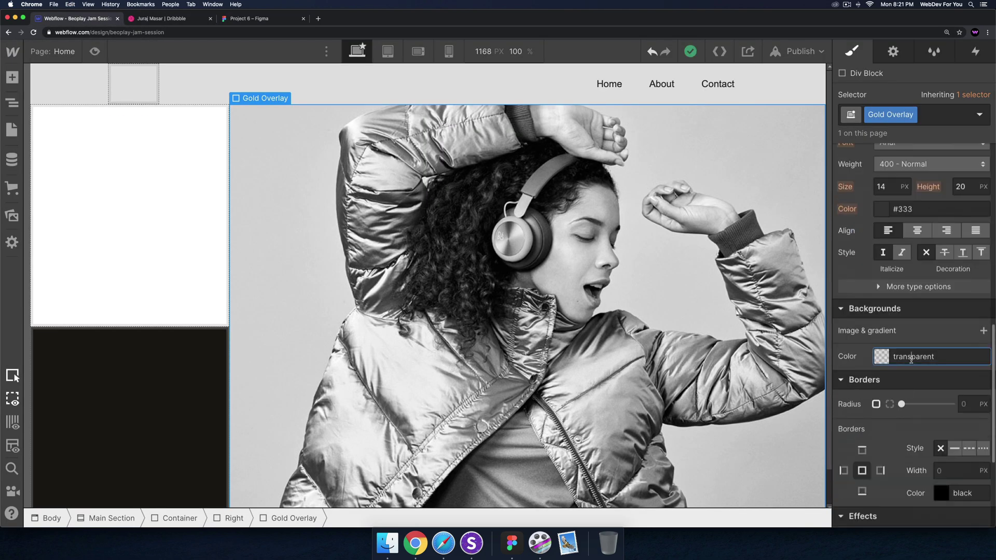
left_click(912, 357)
type("#bba88b")
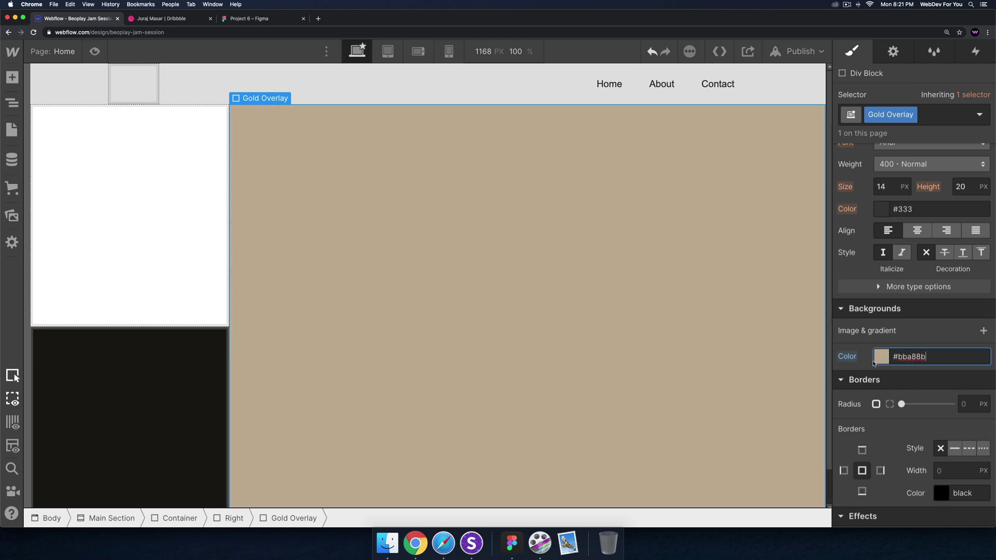
Step: Set the overlay colour to 70% alpha and brightness 40, then raise saturation to 60 after comparing with Figma
scroll(872, 353, "down", 1)
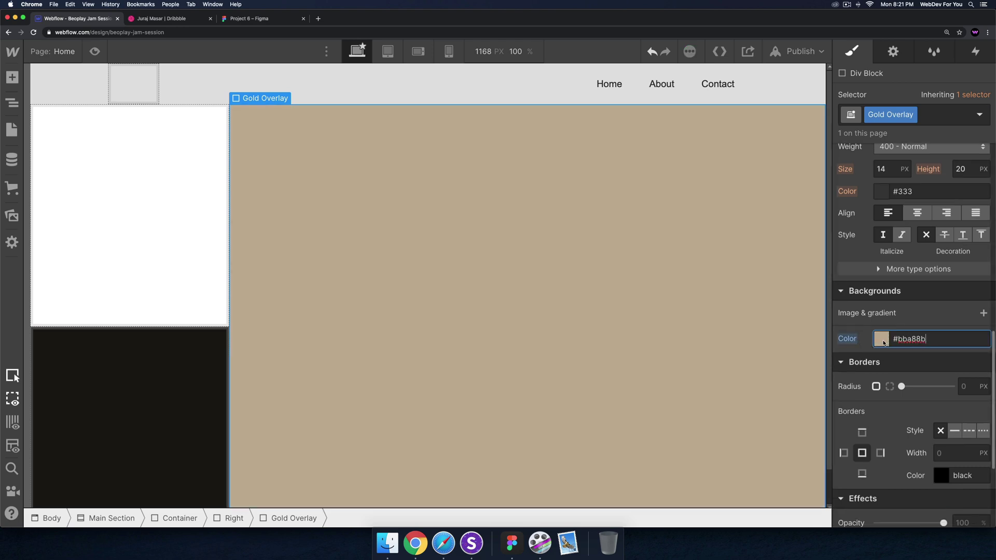
left_click(882, 340)
left_click(976, 271)
type("70")
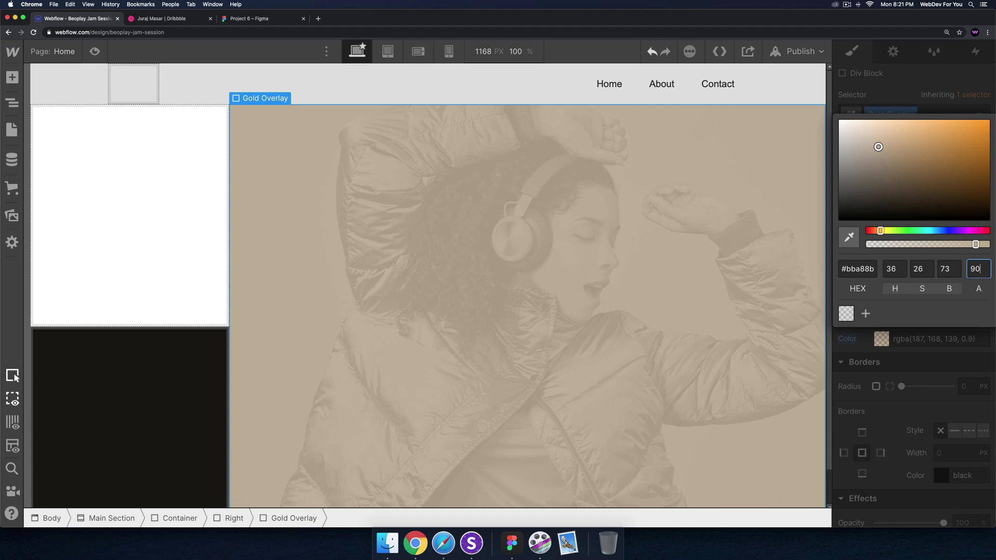
left_click(927, 268)
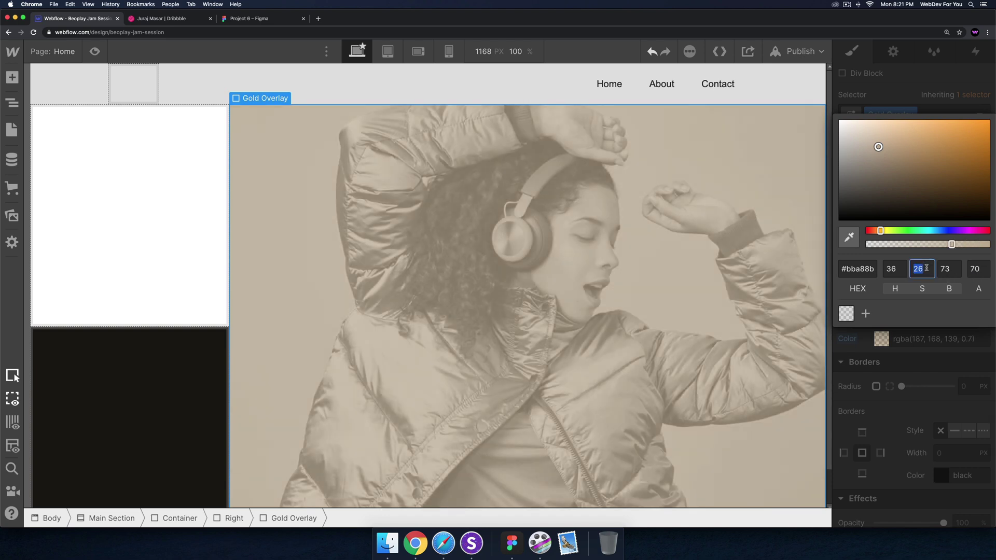
type("40")
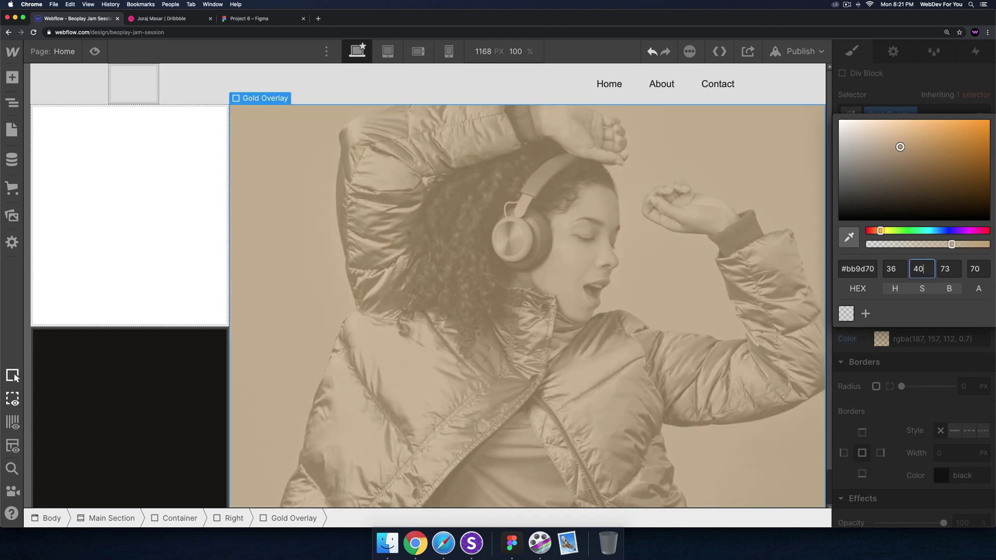
left_click(946, 268)
type("40")
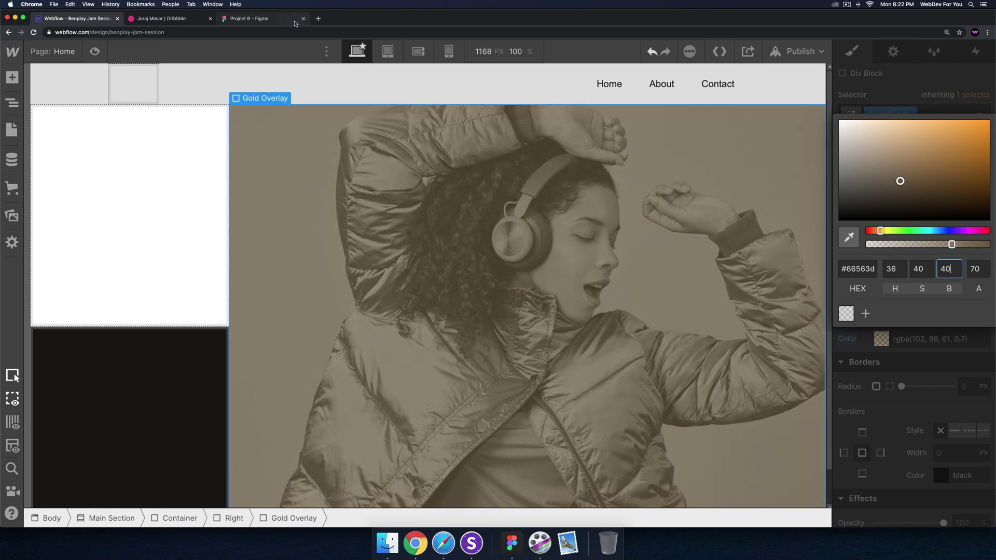
left_click(280, 19)
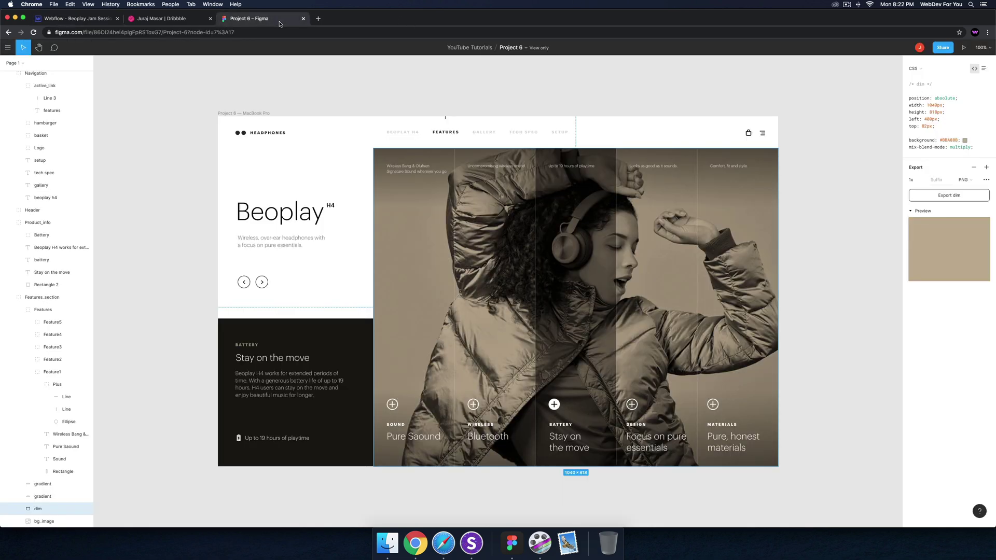
left_click(62, 19)
left_click(918, 268)
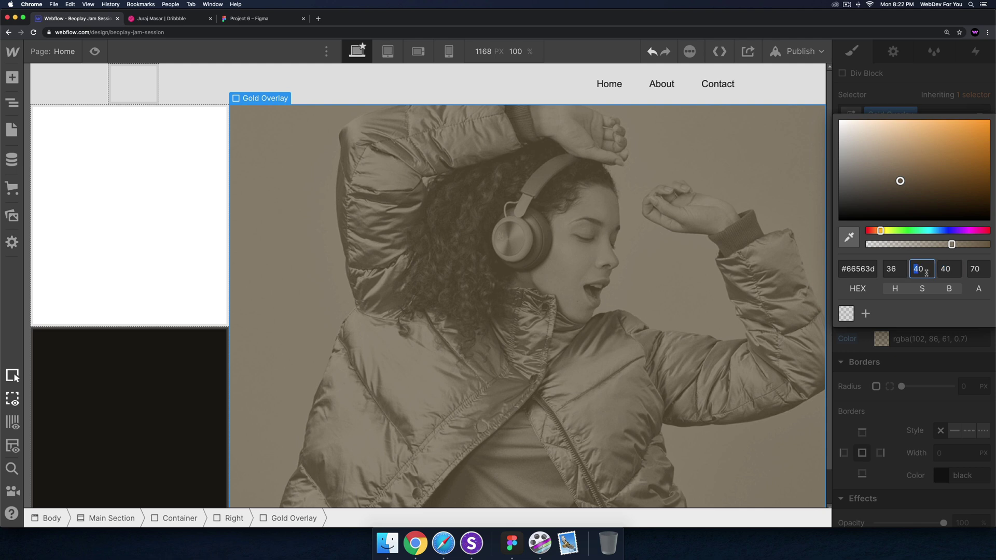
type("5")
type("60")
Step: Add a Contrast filter at 200% to the Right container, then compare with the Figma design
left_click(899, 94)
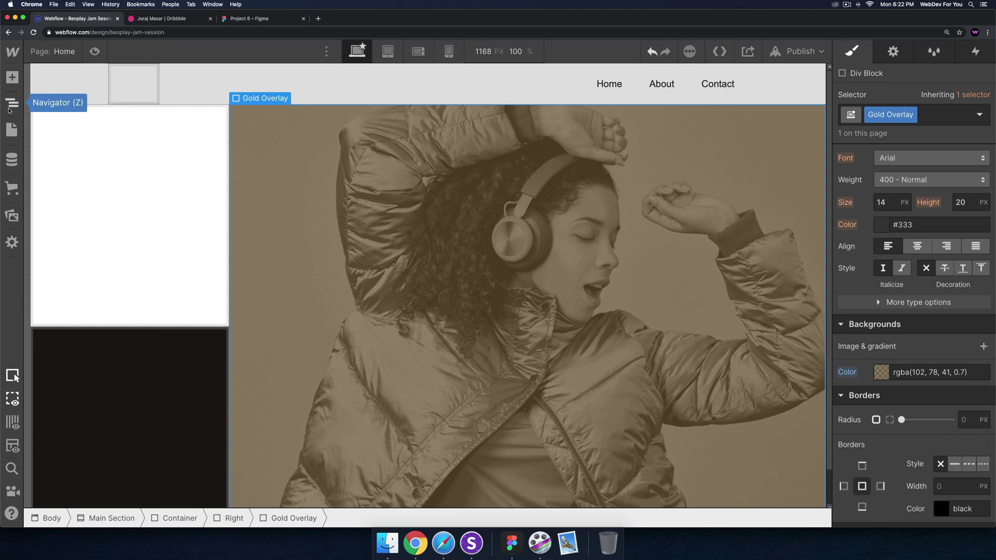
left_click(14, 106)
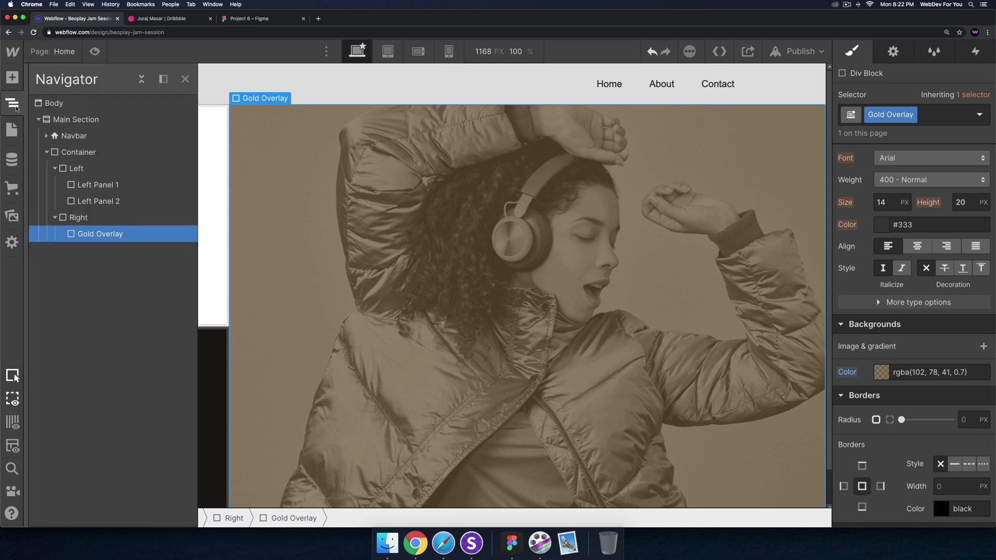
left_click(78, 217)
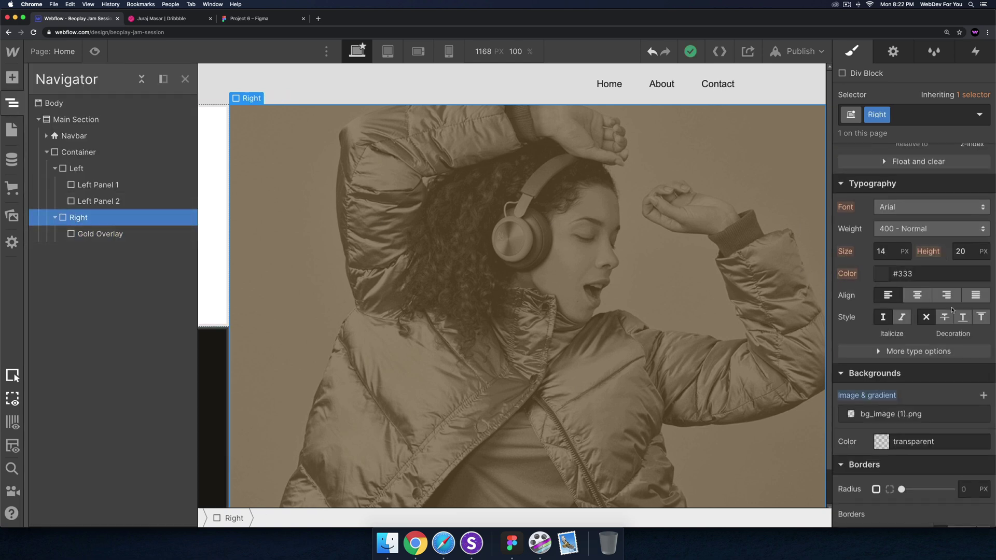
scroll(952, 310, "down", 5)
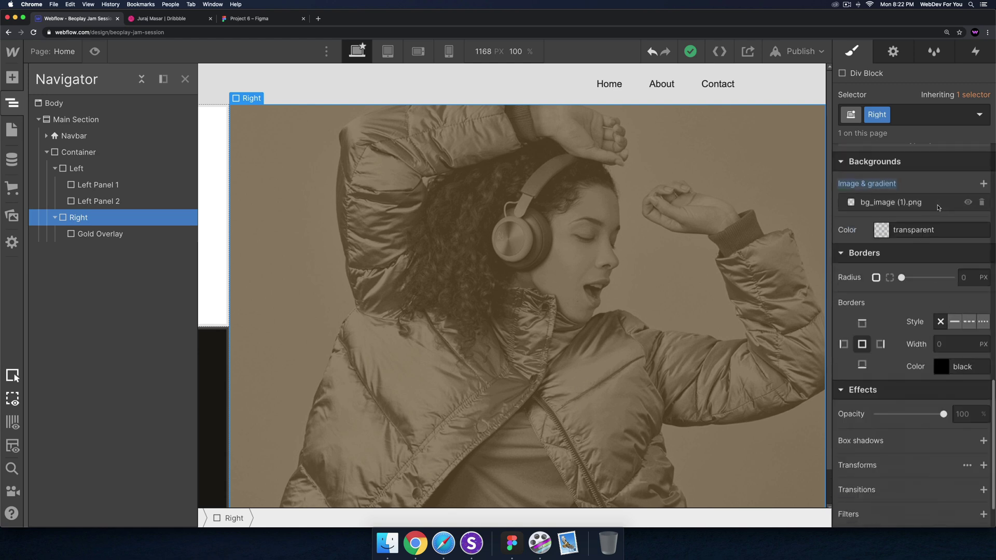
scroll(938, 207, "down", 2)
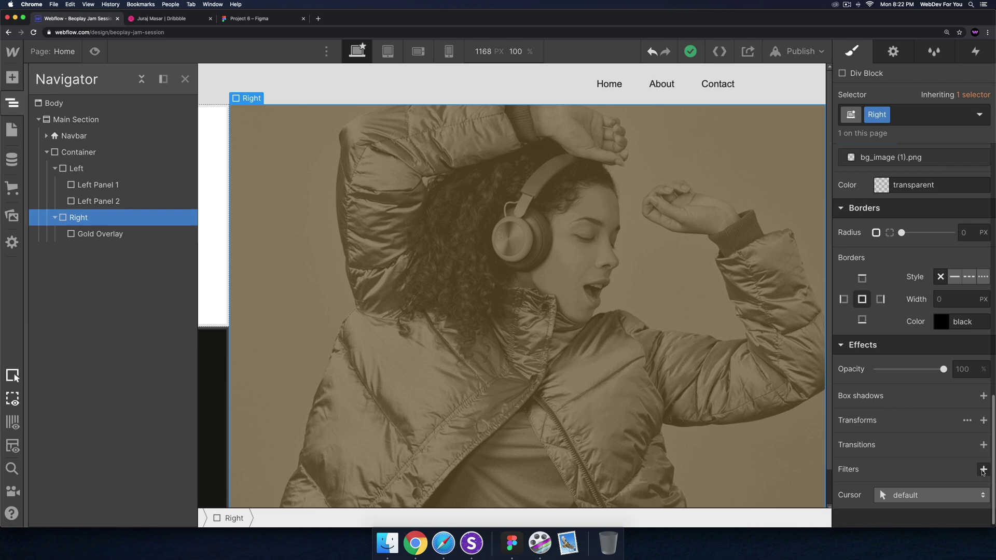
left_click(983, 471)
left_click(913, 437)
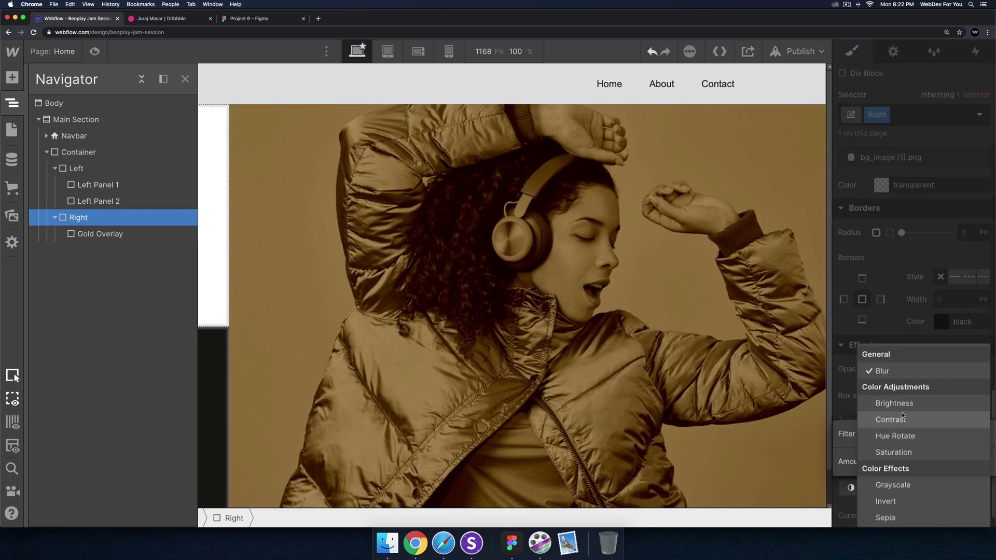
left_click(901, 422)
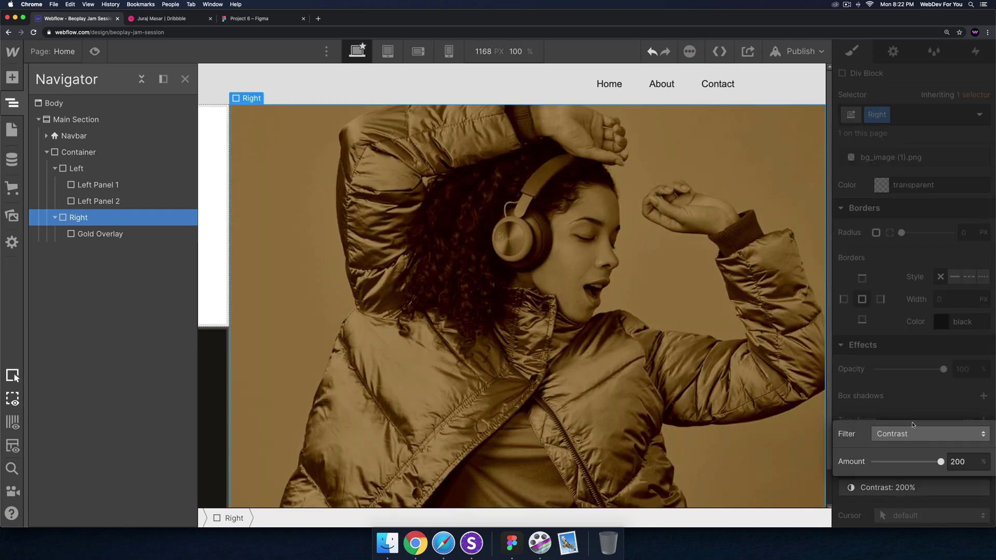
left_click(928, 408)
left_click(249, 18)
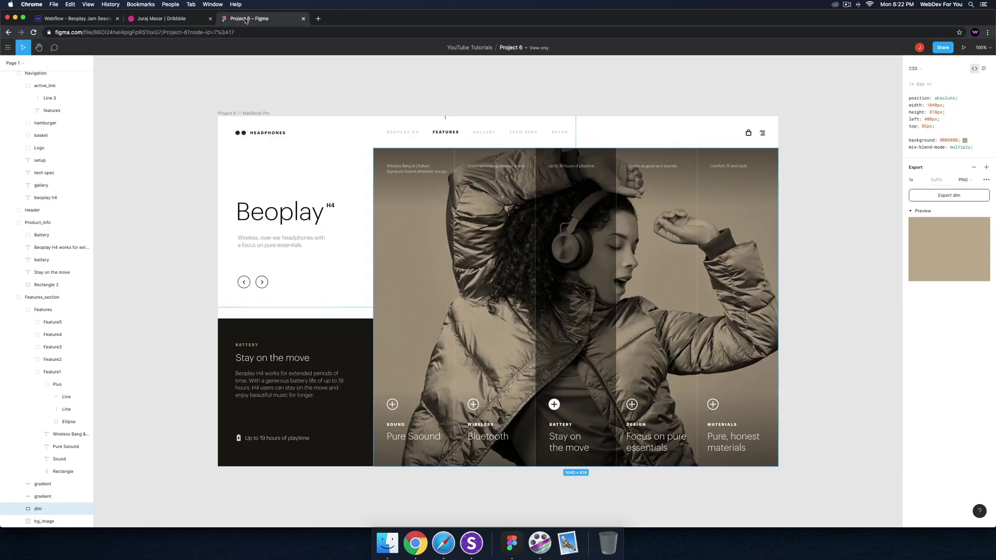
Step: Select the Gold Overlay and lower its background colour saturation to 40
left_click(77, 18)
left_click(617, 252)
left_click(713, 272)
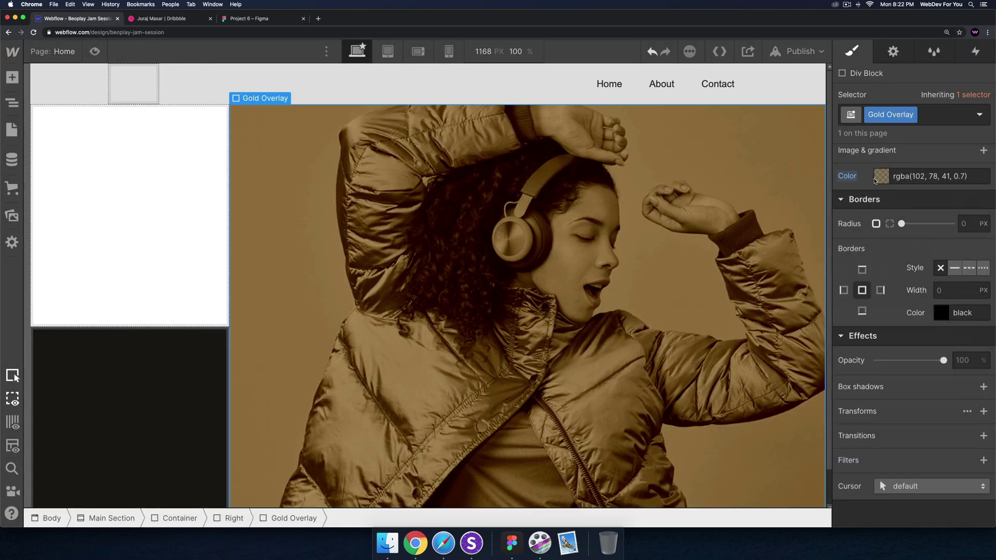
left_click(876, 178)
left_click(923, 344)
left_click(944, 342)
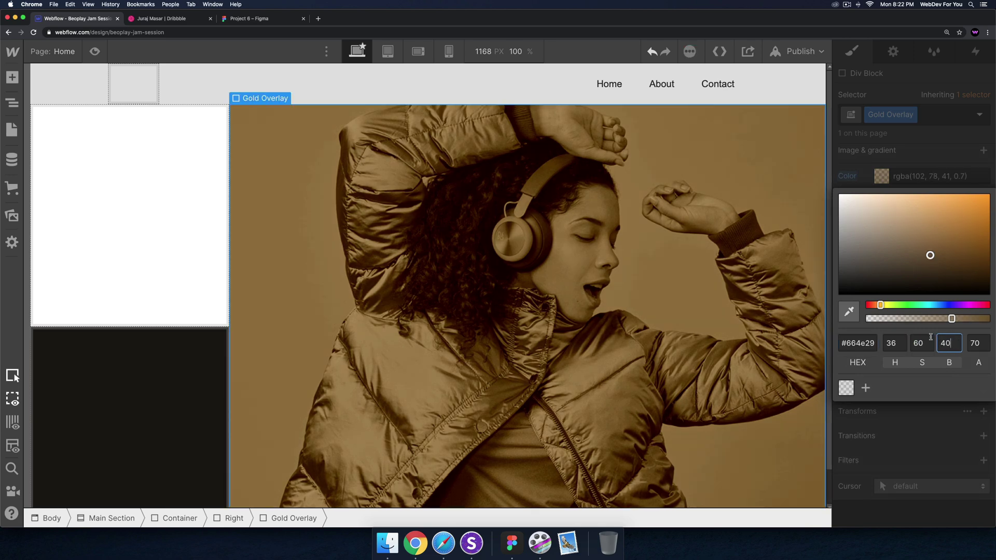
left_click(918, 342)
type("40")
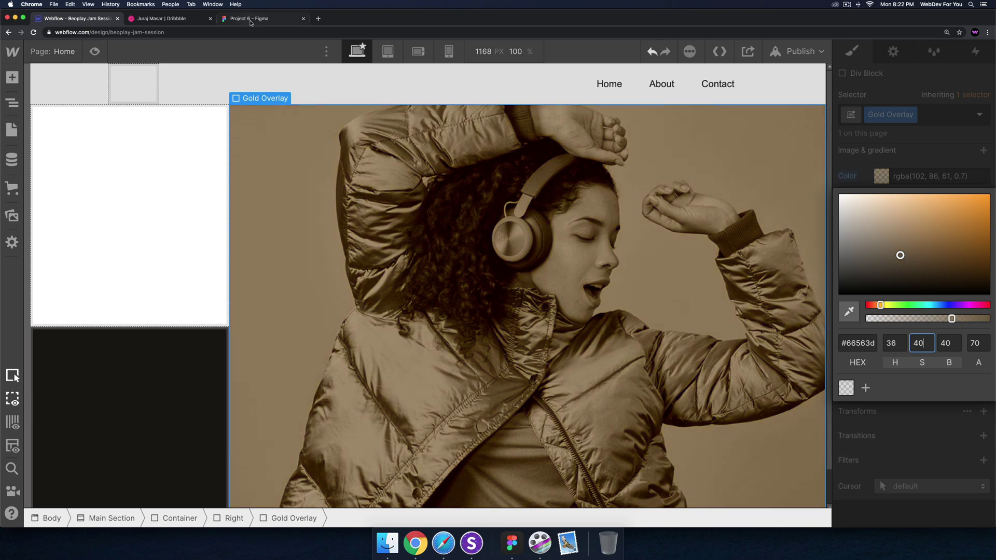
Step: Lower the overlay saturation further to 30, checking it against the Figma mockup
left_click(249, 19)
left_click(83, 18)
type("30")
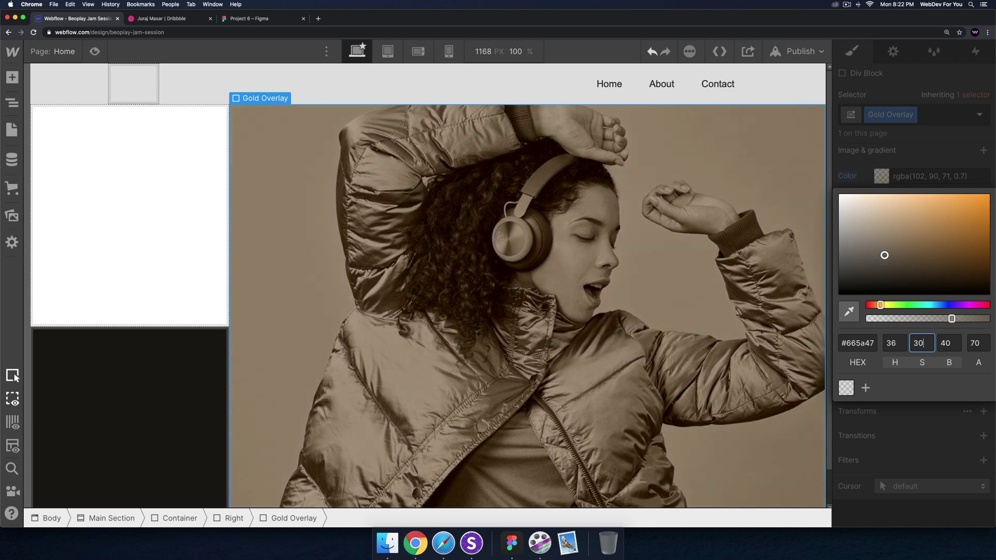
left_click(249, 18)
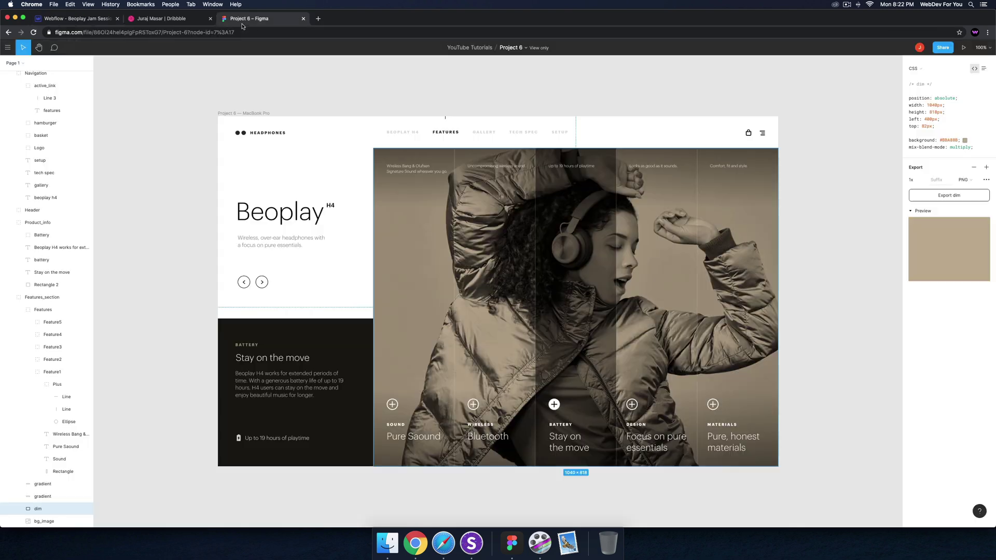
left_click(80, 21)
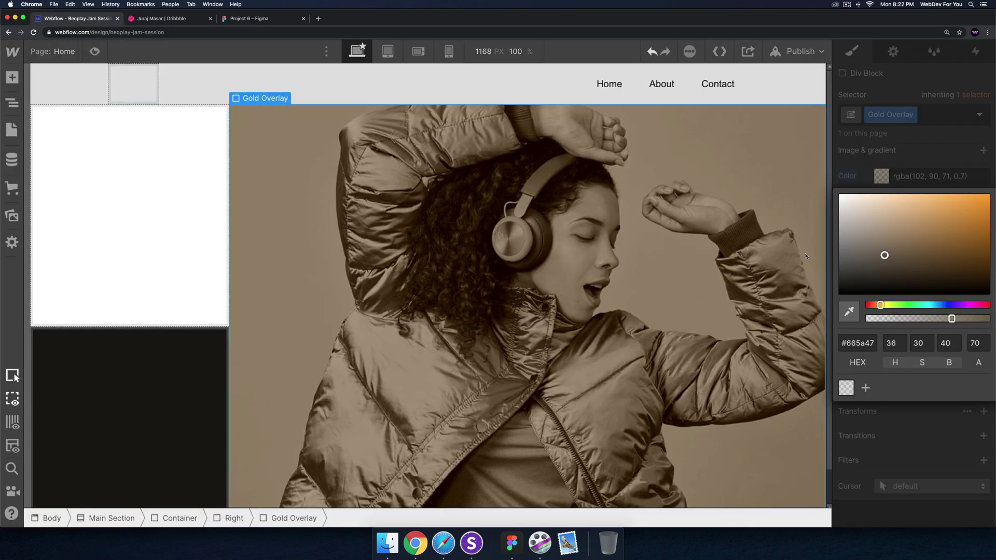
left_click(755, 189)
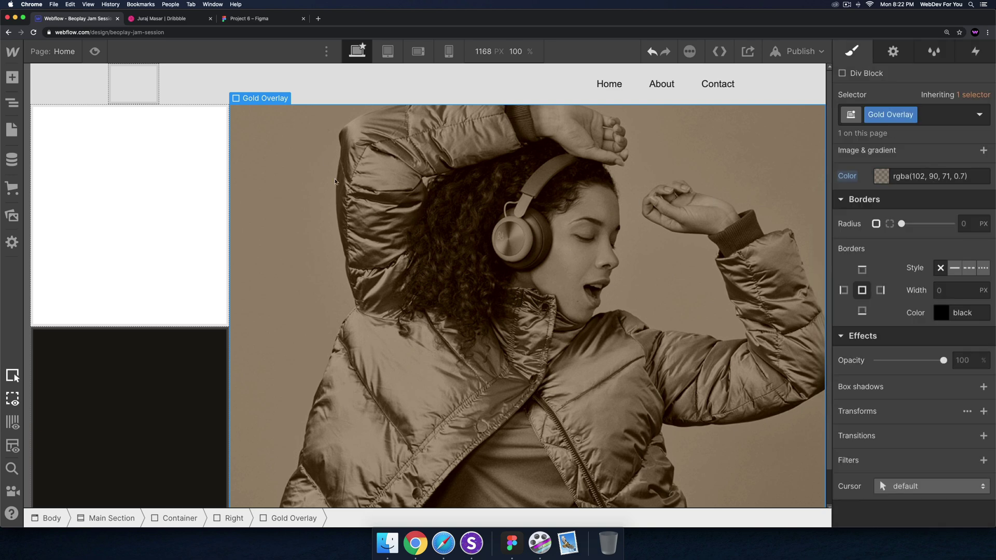
left_click(244, 18)
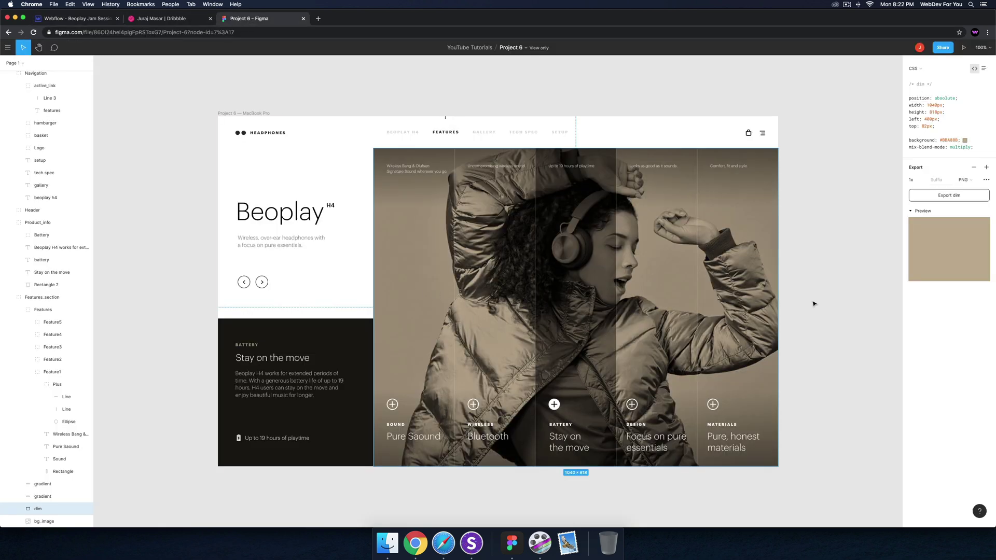
left_click(78, 19)
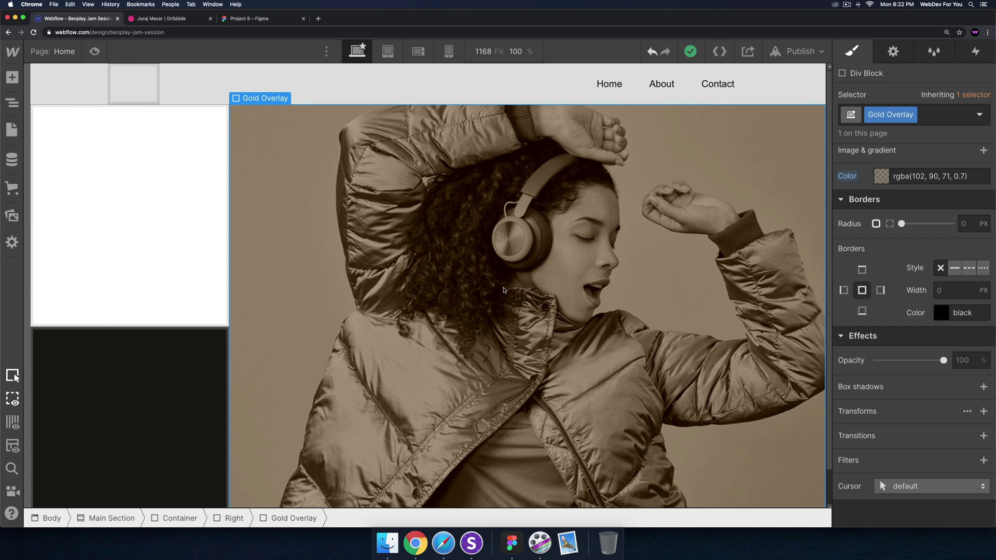
Step: Insert a Div Block, move it out of Gold Overlay into Right, and make Right a flex layout
key("super+e")
type("div block")
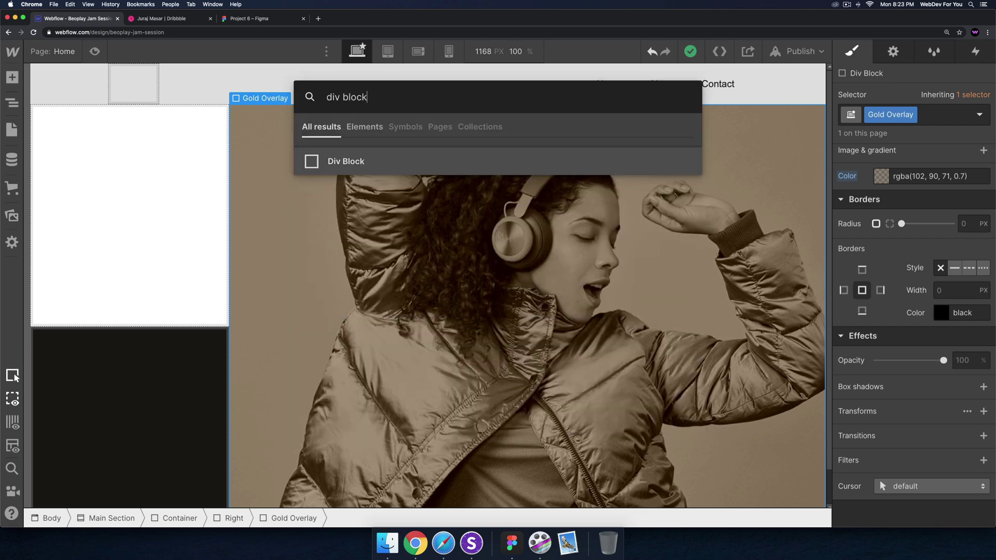
key("Return")
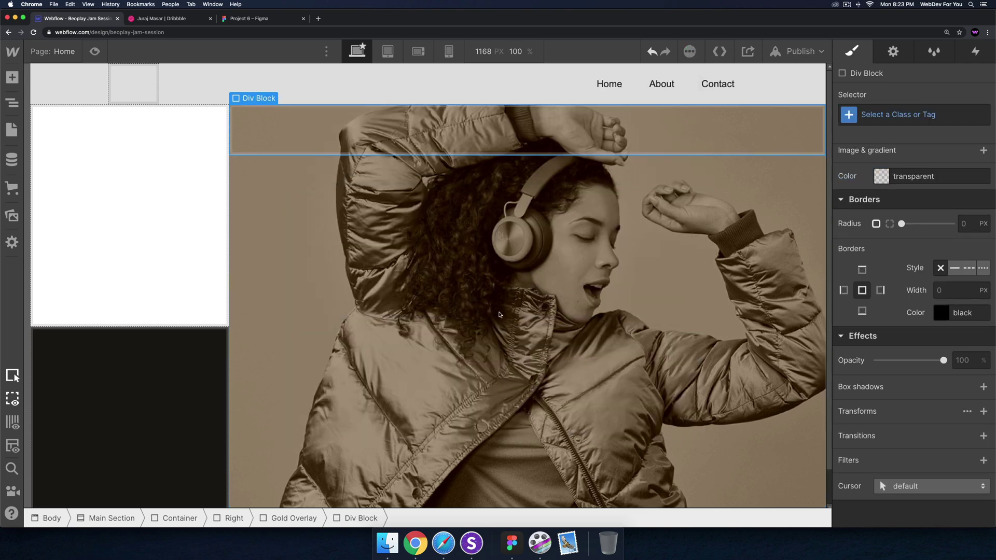
left_click(13, 102)
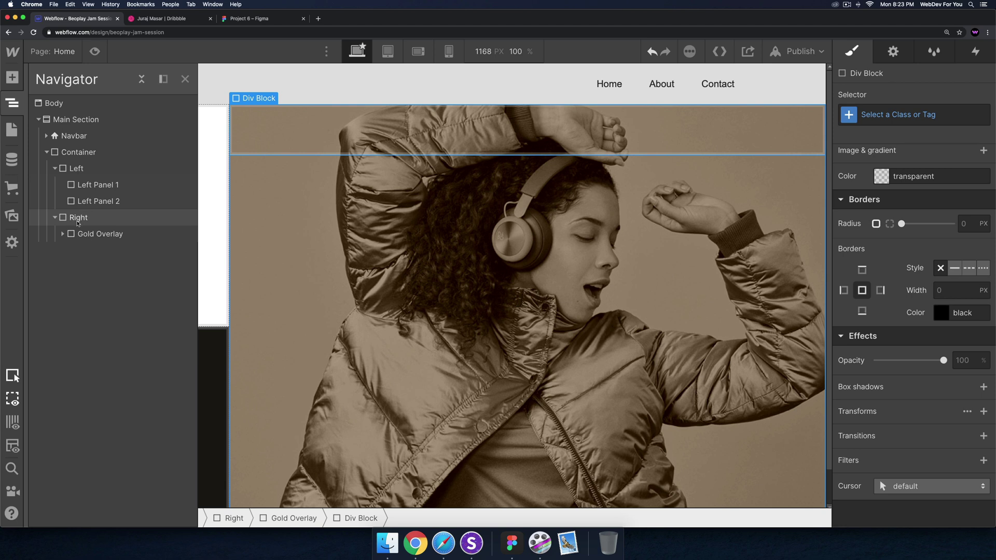
left_click(78, 221)
left_click(91, 234)
left_click(63, 234)
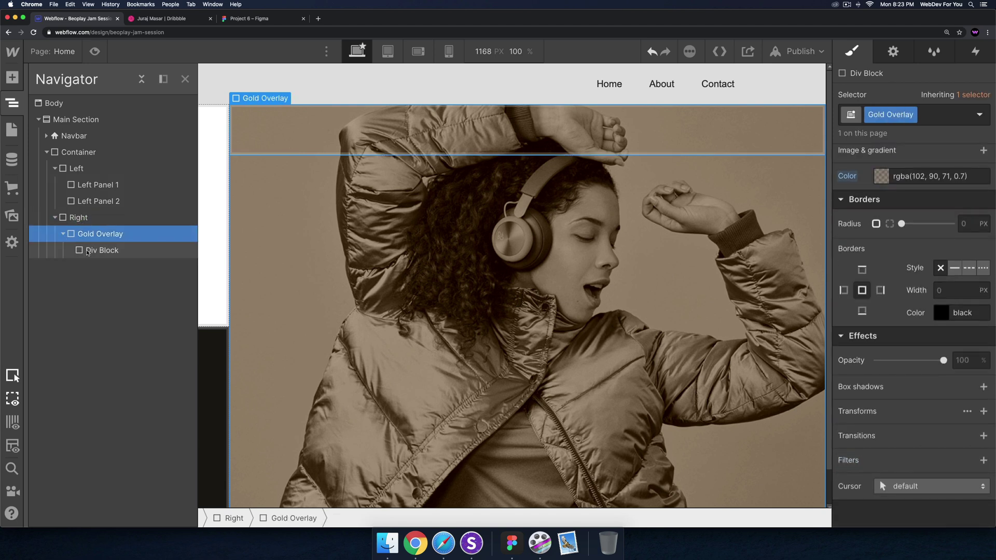
left_click_drag(87, 252, 78, 253)
left_click(96, 222)
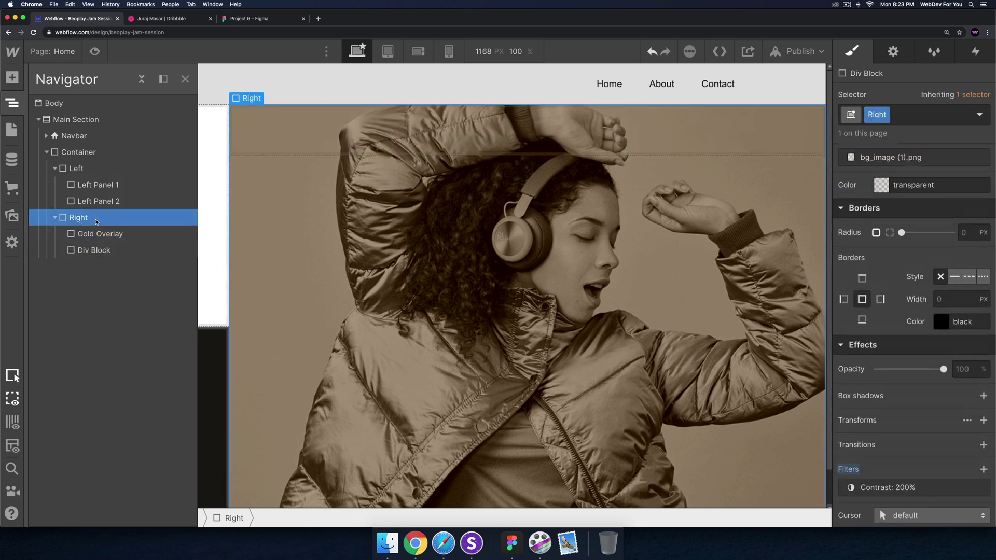
scroll(908, 312, "up", 10)
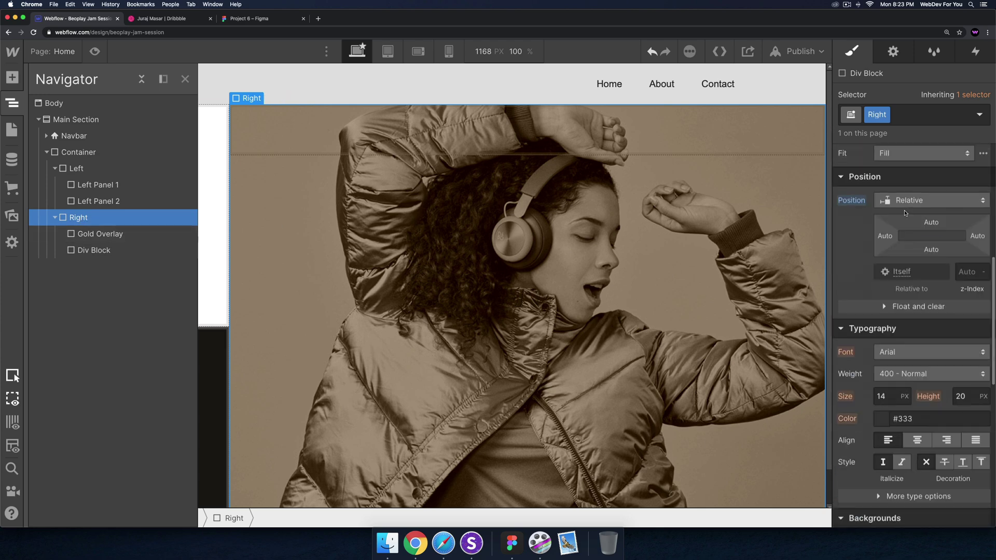
left_click(903, 244)
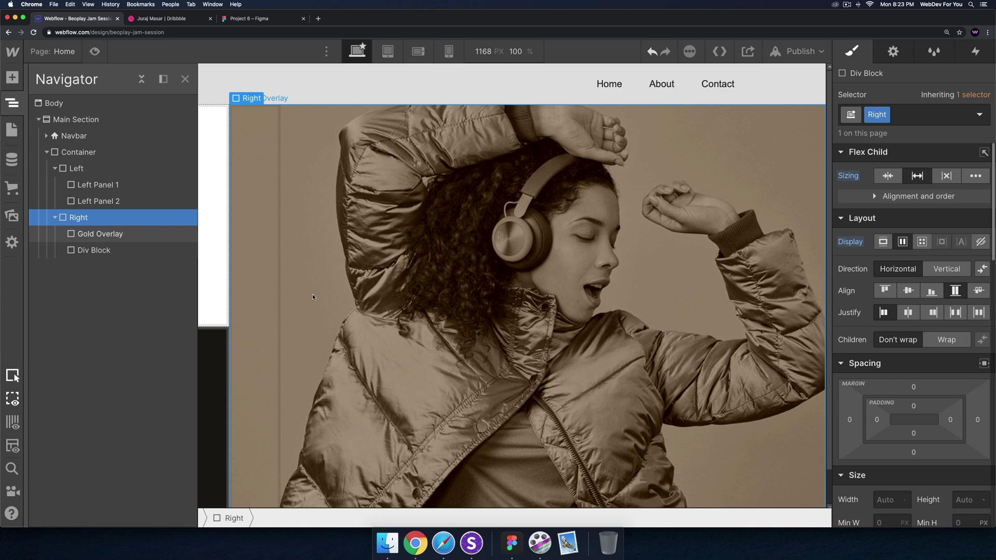
Step: Give the new Div Block a 'Right Panel' class set to grow and fill the space
left_click(98, 252)
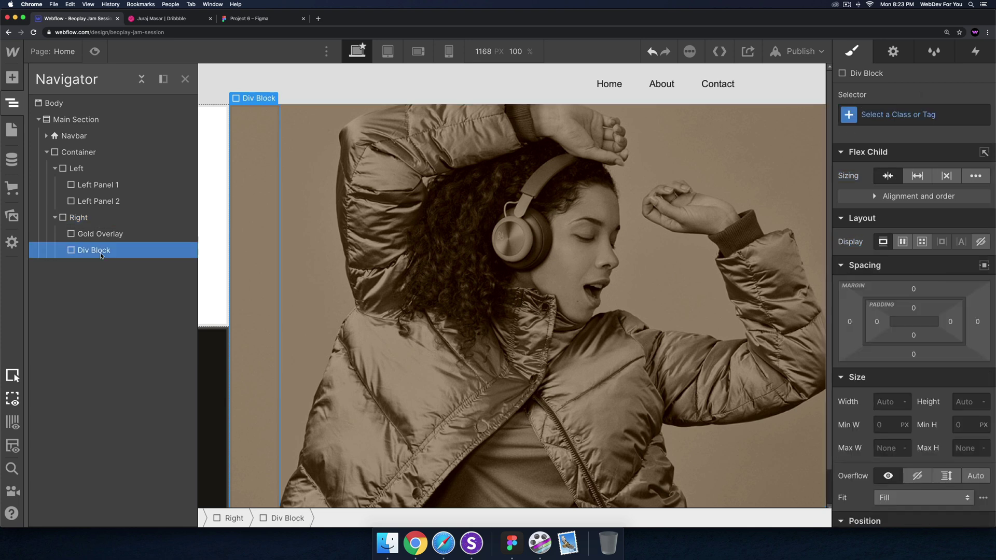
left_click(877, 116)
type("Right Panel")
key("Return")
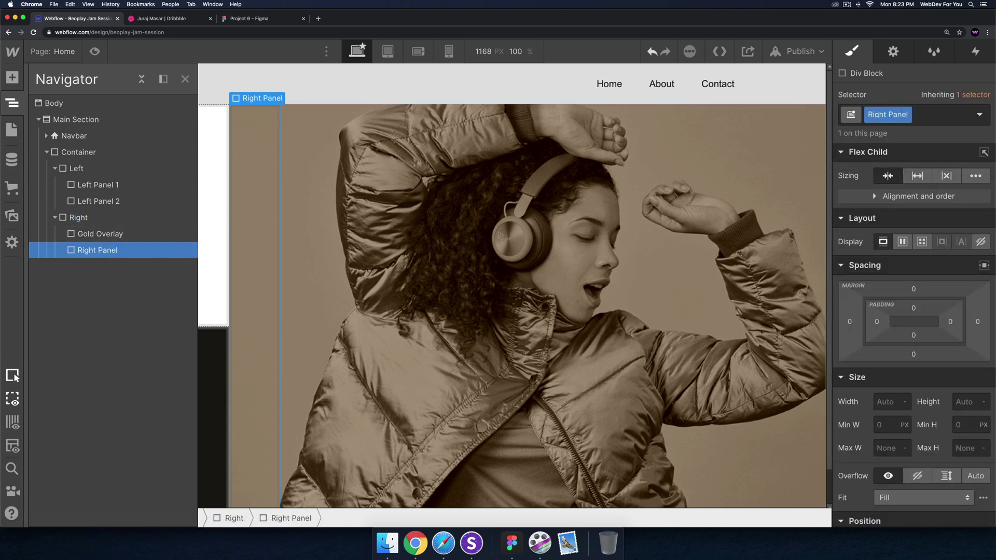
left_click(917, 176)
left_click(508, 224)
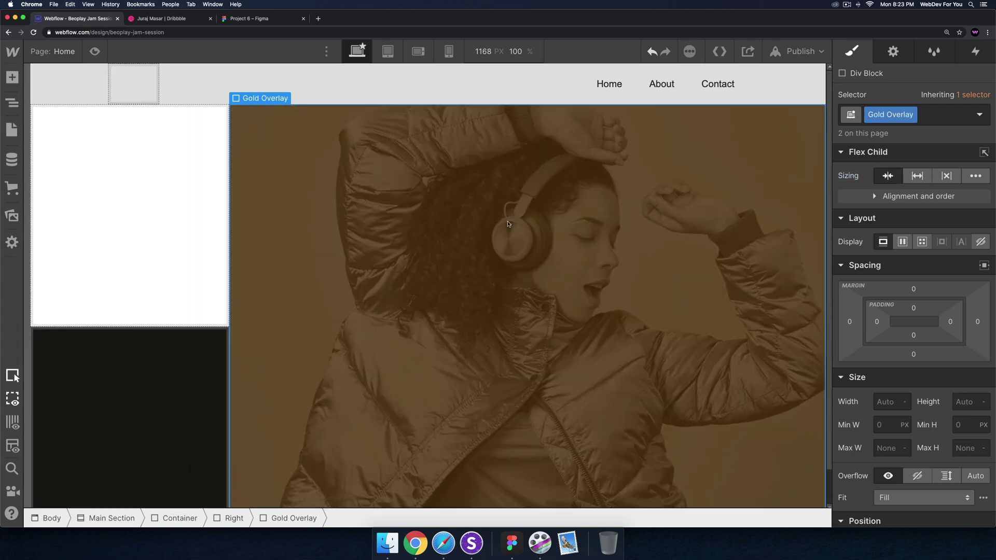
Step: Paste more Right Panel copies into the Right container, then select Gold Overlay
key("z")
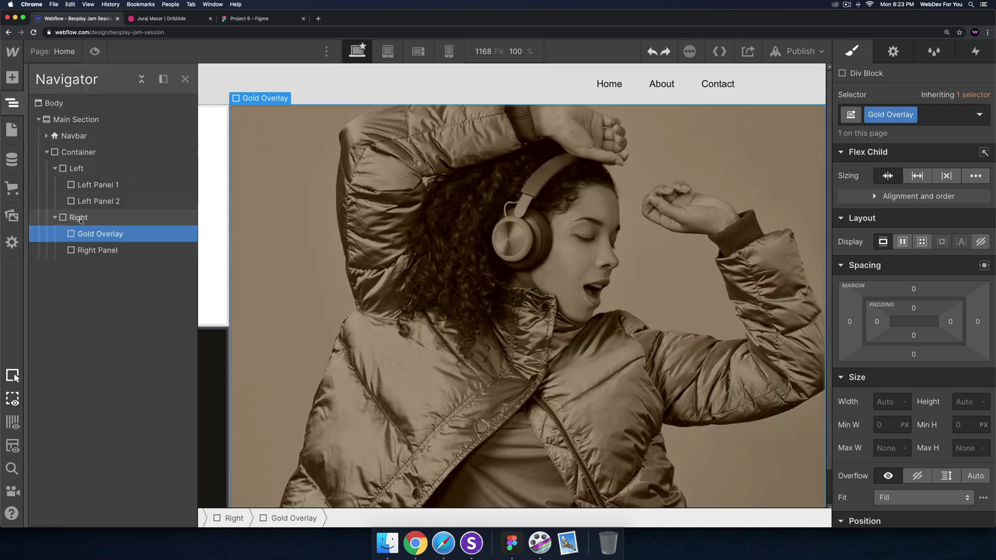
left_click(86, 250)
left_click(89, 218)
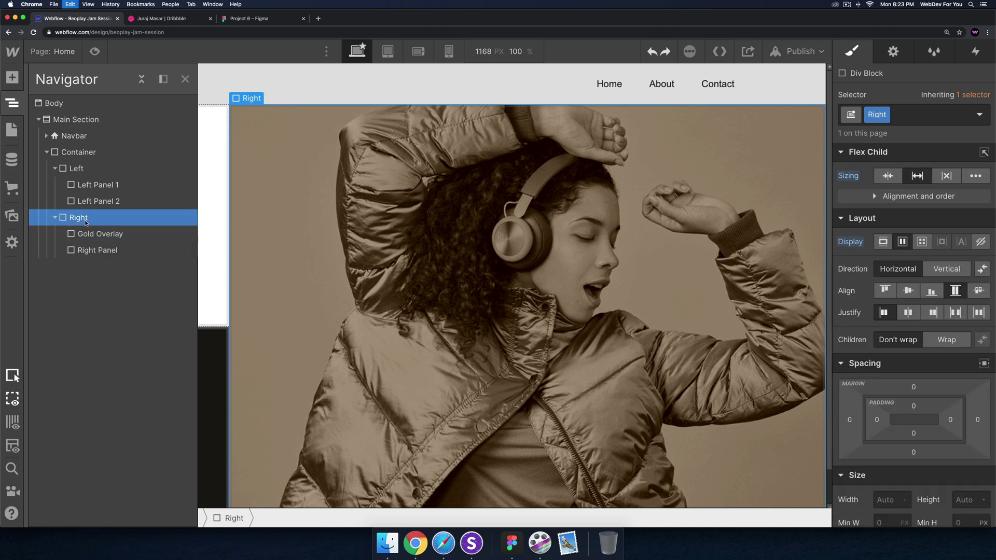
key("super+v")
key("super+v")
left_click(100, 234)
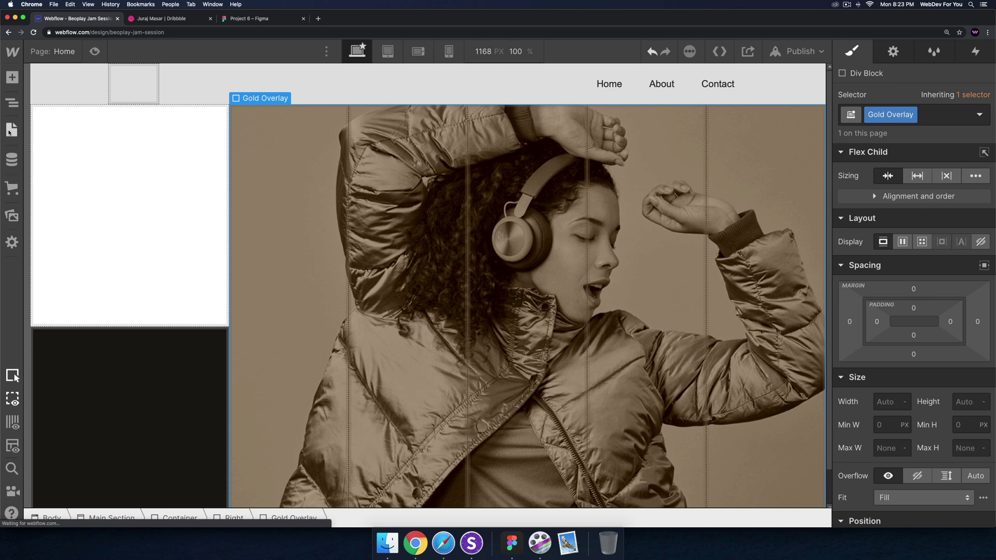
Step: Set the Right Panel columns' Position to Relative, then bring up the Figma design
left_click(11, 102)
left_click(98, 250)
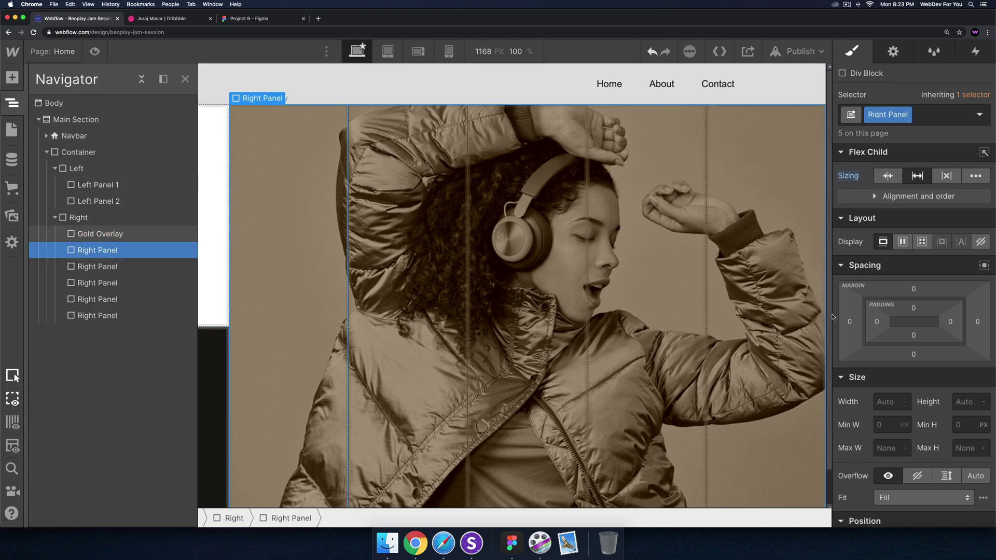
scroll(907, 353, "down", 5)
left_click(907, 383)
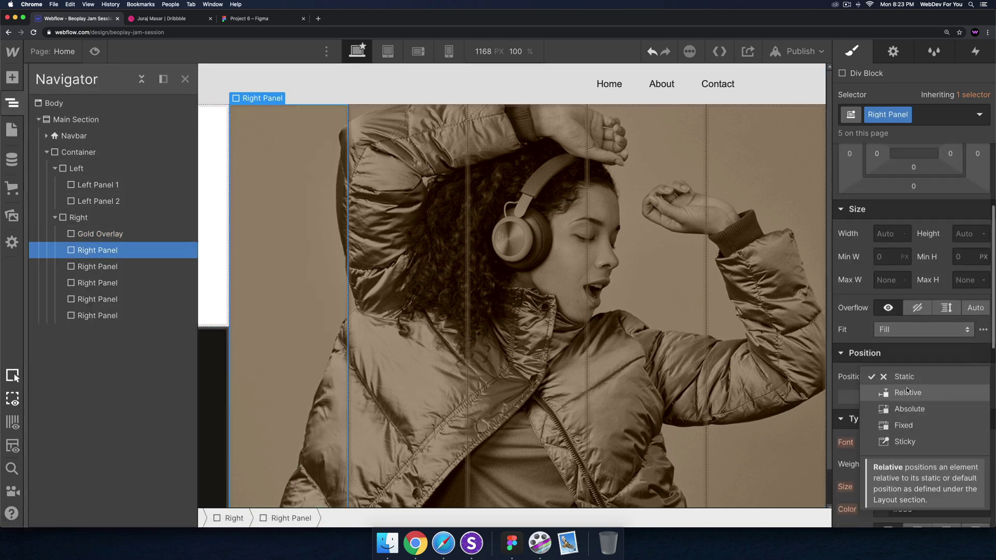
left_click(907, 393)
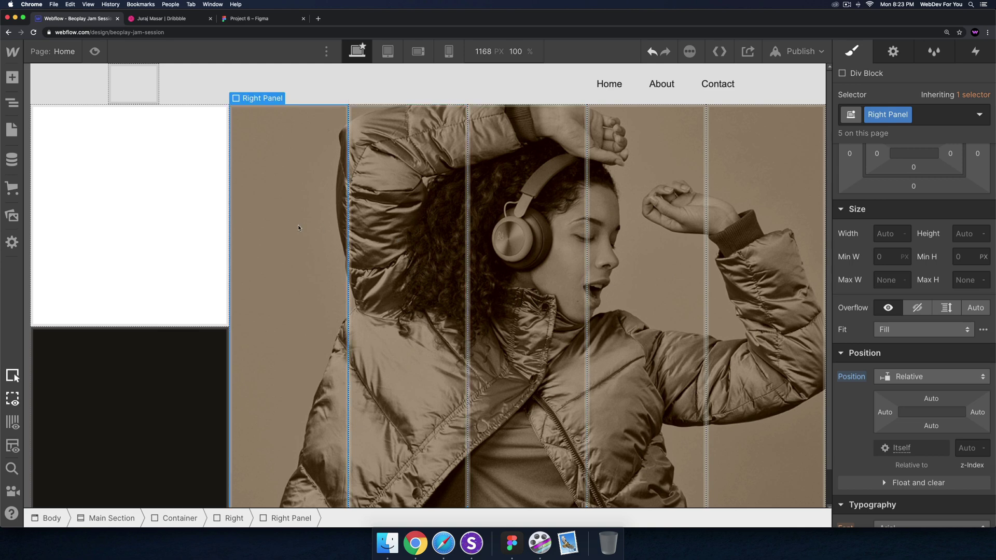
left_click(597, 184)
left_click(249, 21)
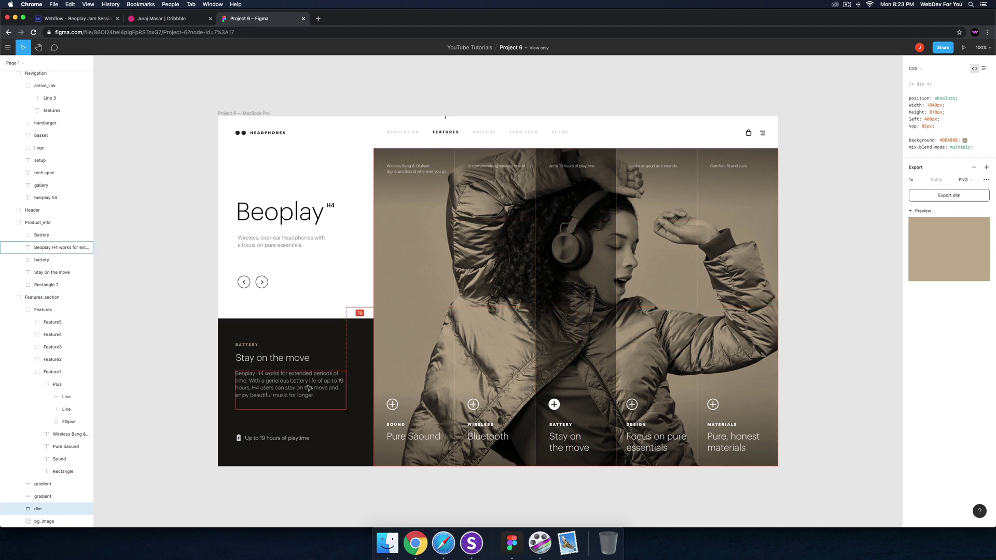
Step: Read the CSS of the battery text, dim layer and feature rectangle (0.5px rgba(255,255,255,0.27) border)
left_click(340, 394)
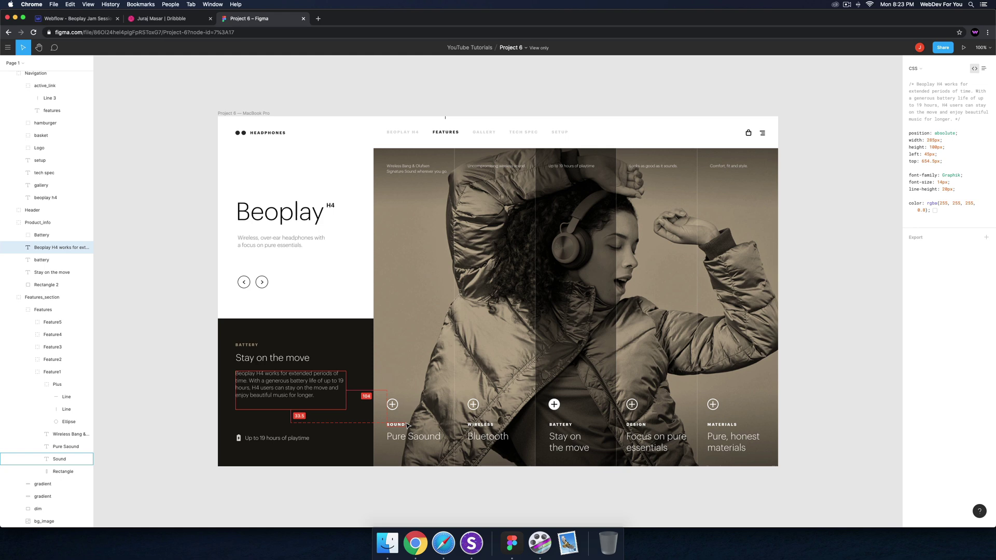
left_click(607, 296)
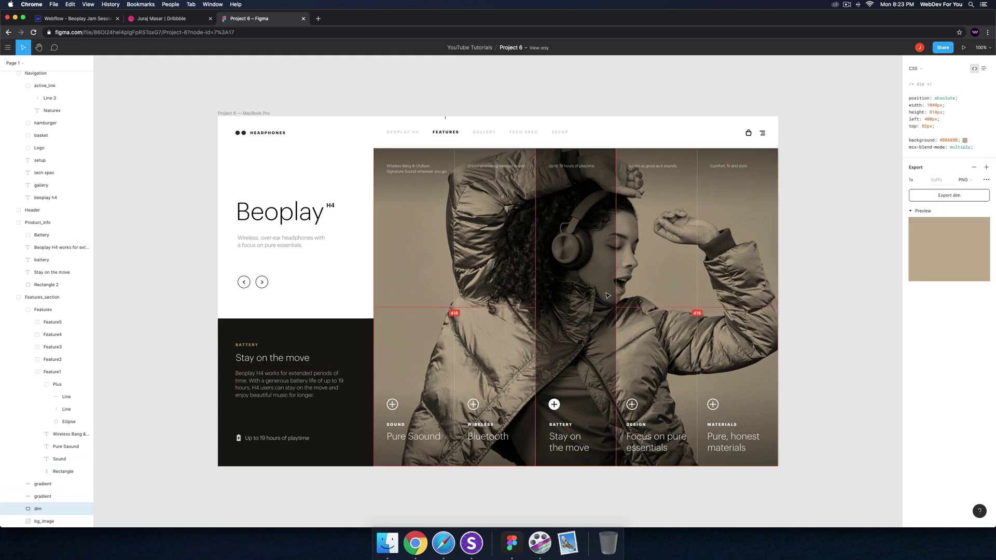
left_click(608, 295)
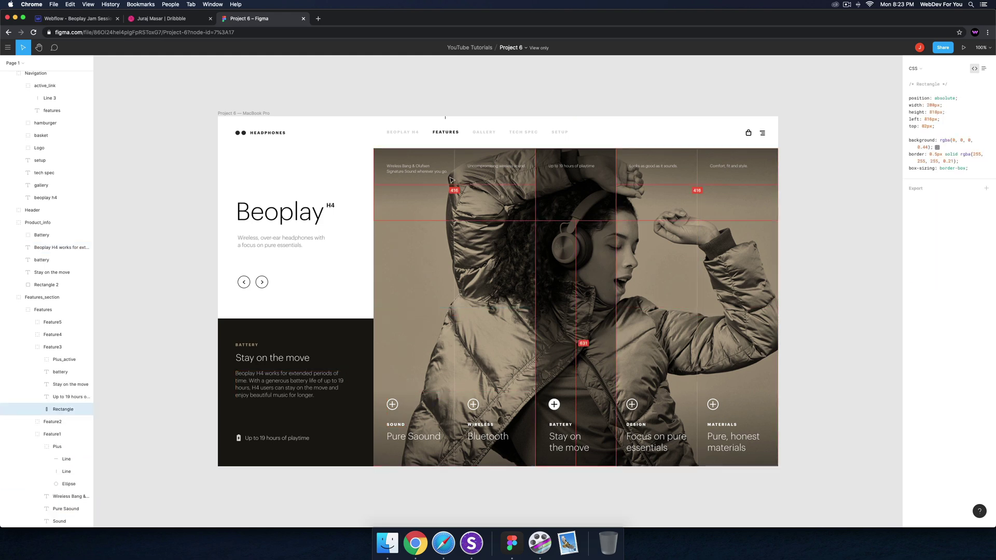
left_click(52, 19)
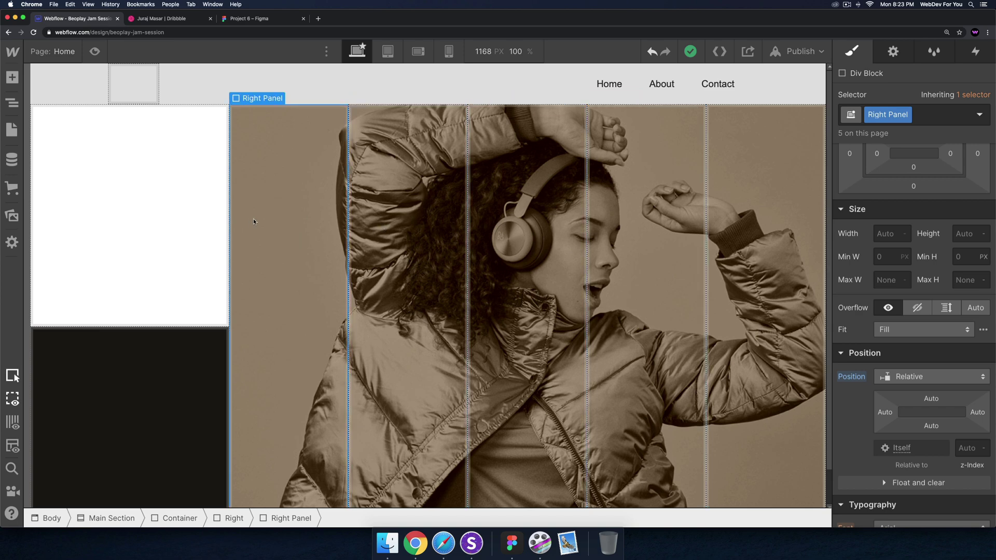
left_click(248, 18)
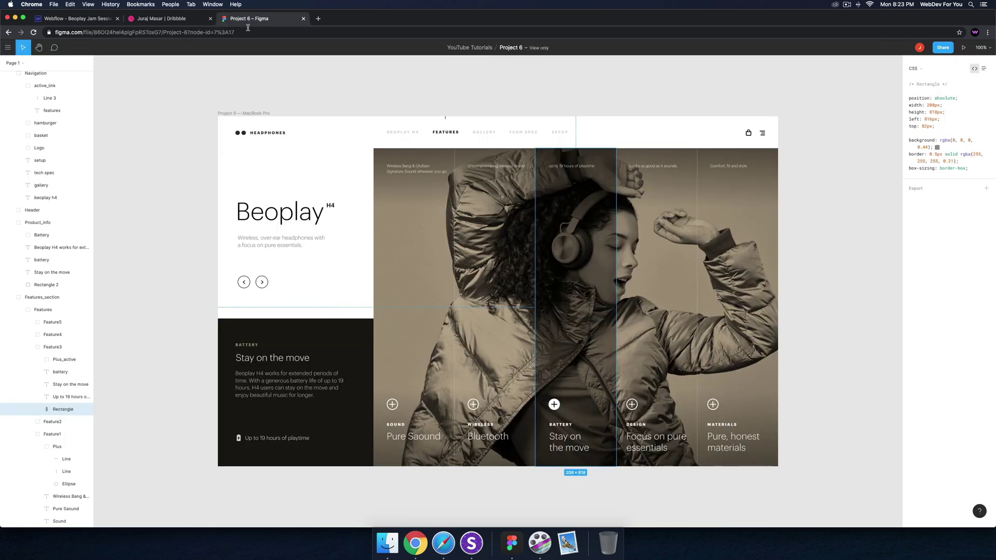
left_click(71, 20)
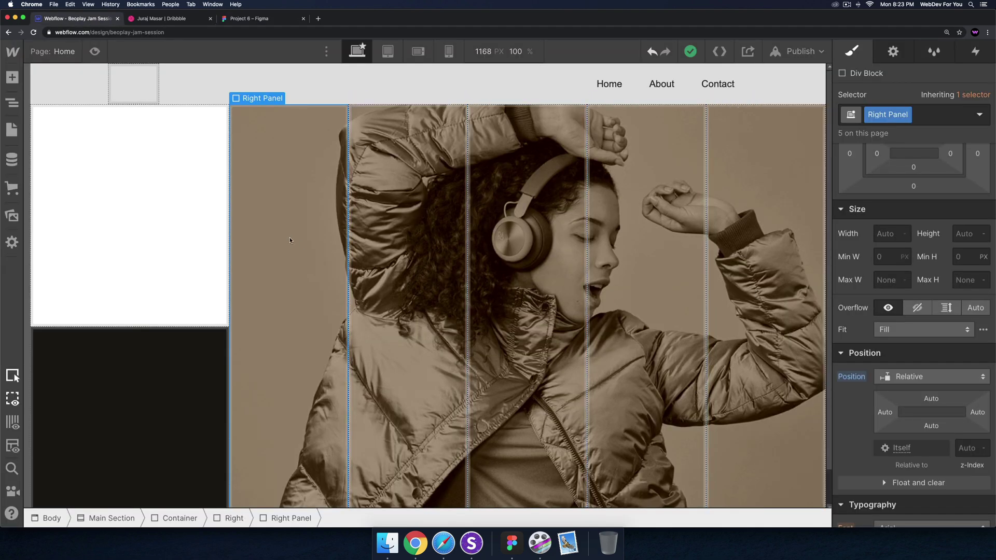
Step: In the Hover state, give Right Panel a #000000 background at 25% opacity
left_click(979, 115)
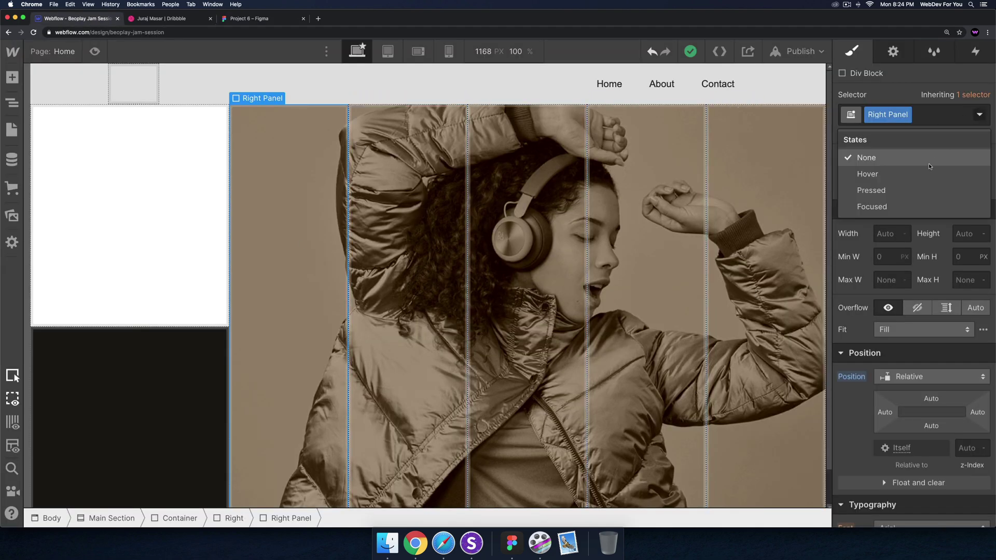
left_click(861, 171)
scroll(943, 262, "down", 2)
scroll(944, 262, "down", 5)
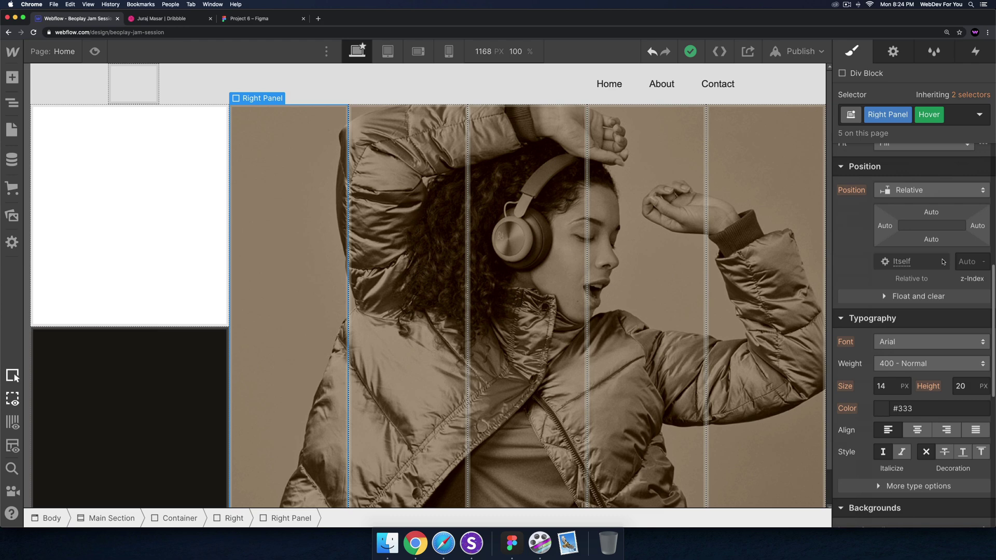
scroll(943, 262, "down", 9)
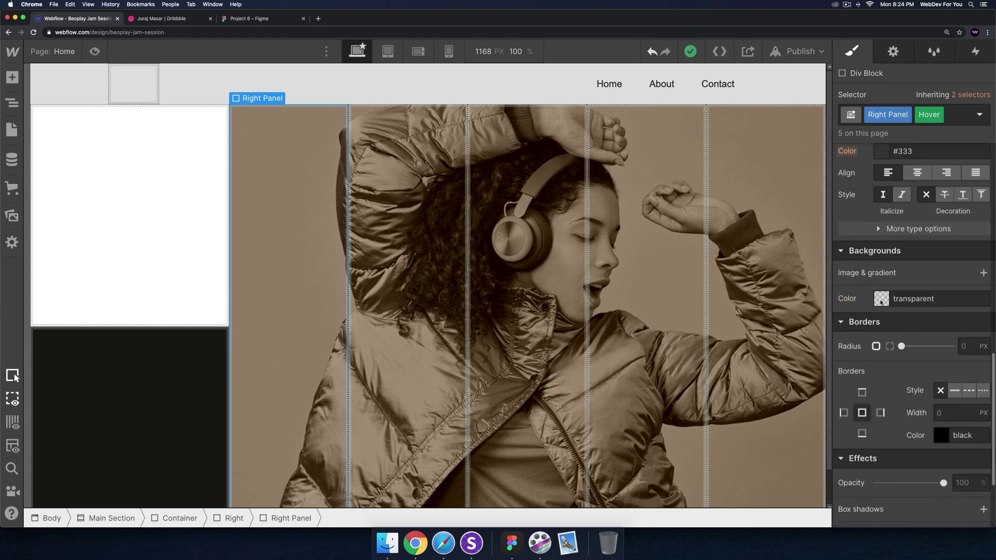
left_click(881, 302)
left_click(840, 418)
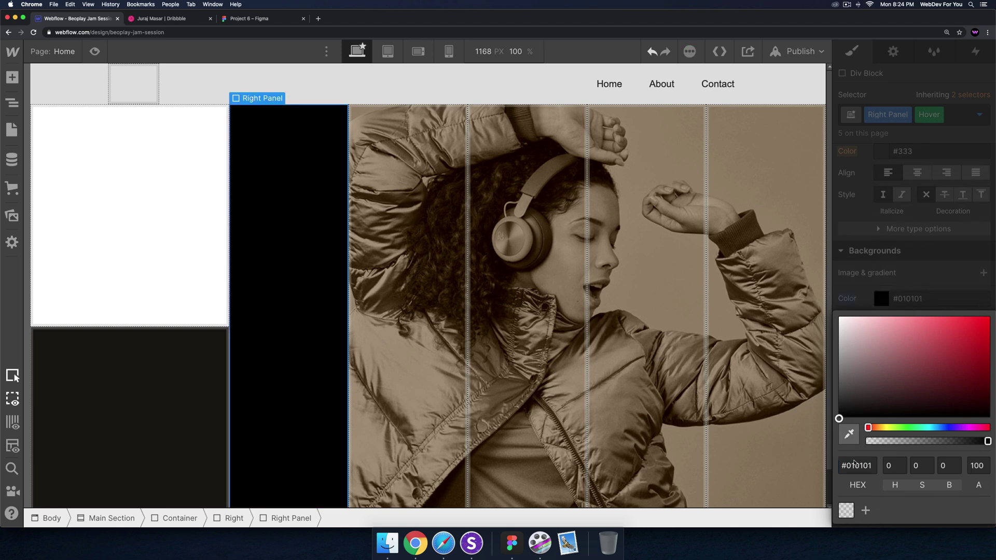
left_click_drag(837, 418, 837, 419)
left_click(972, 466)
type("30")
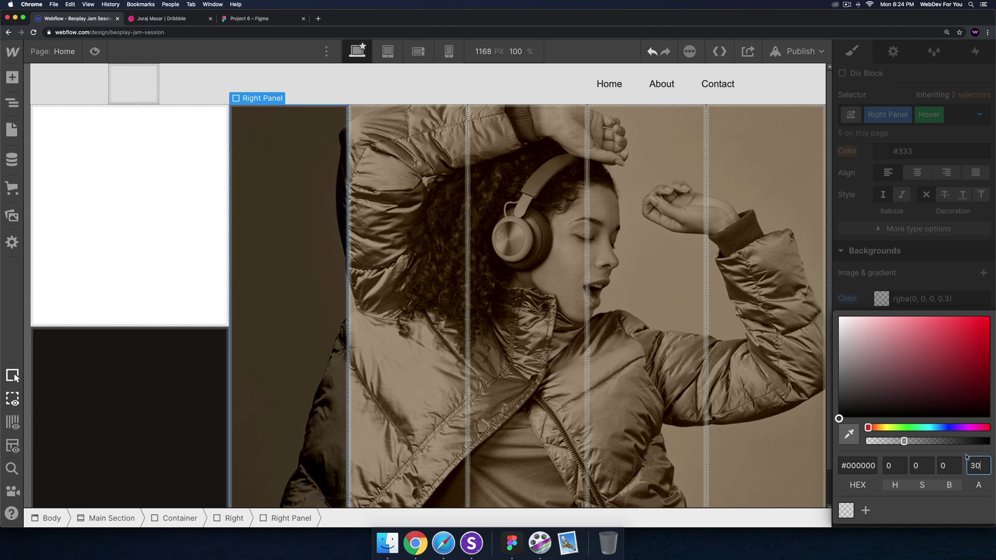
key("Down")
key("Down")
key("Down")
key("Down")
key("Down")
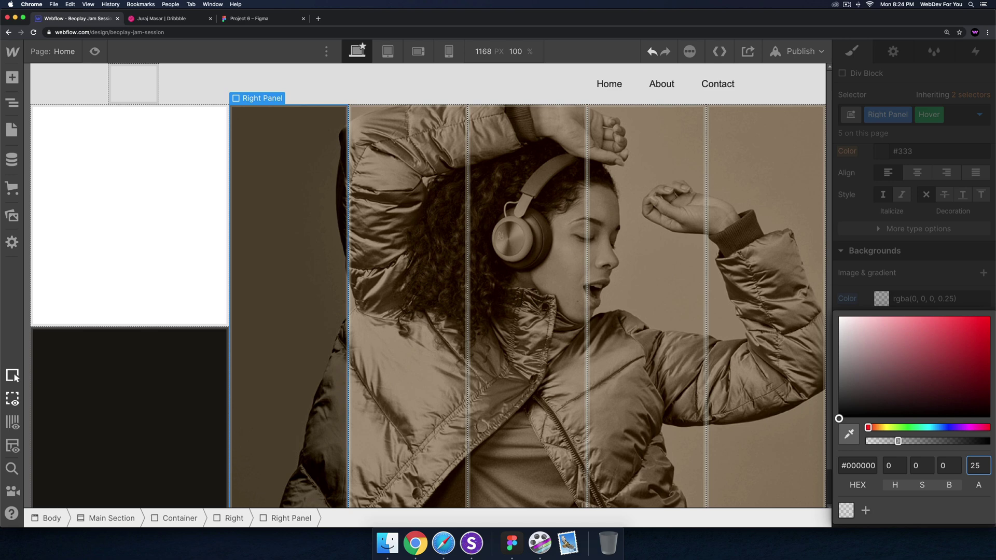
left_click(935, 261)
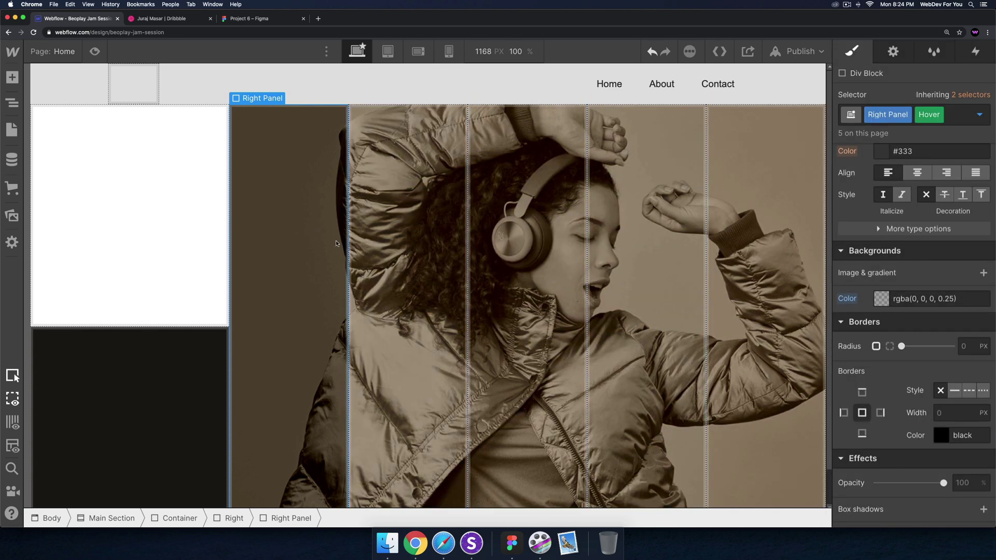
Step: Reset the selector state to None and select the second Right Panel column
left_click(980, 115)
left_click(863, 155)
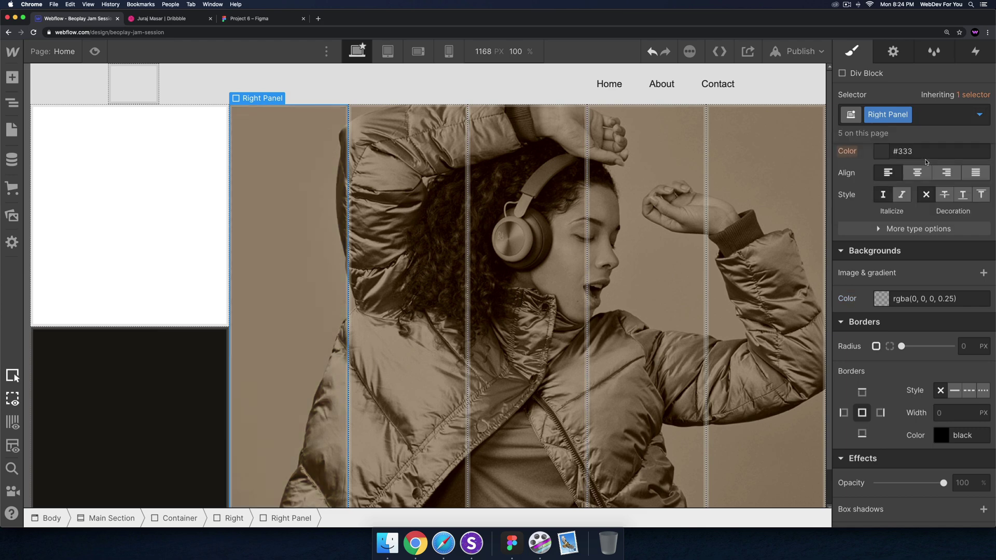
left_click(407, 257)
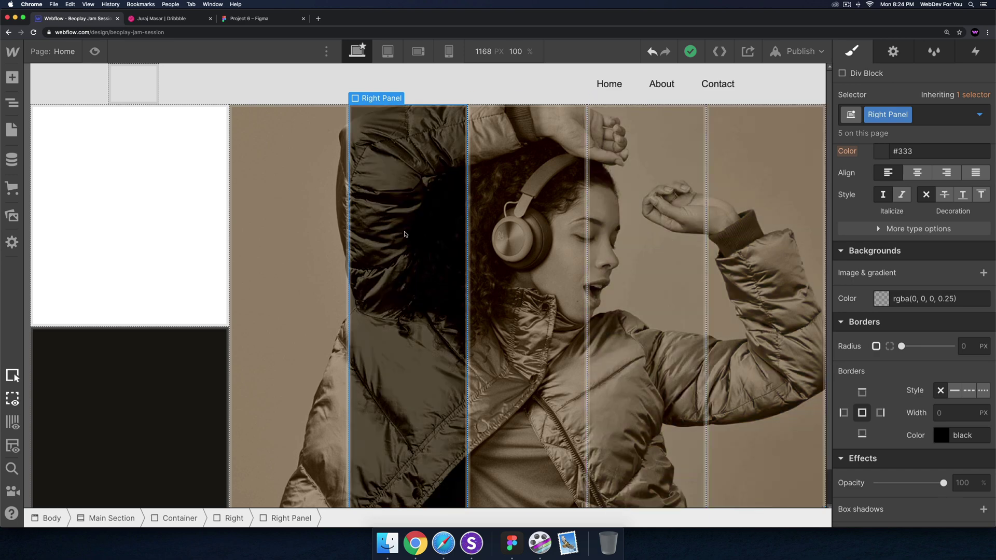
Step: Bring up the Figma mockup to compare the battery column rectangle's CSS
left_click(248, 18)
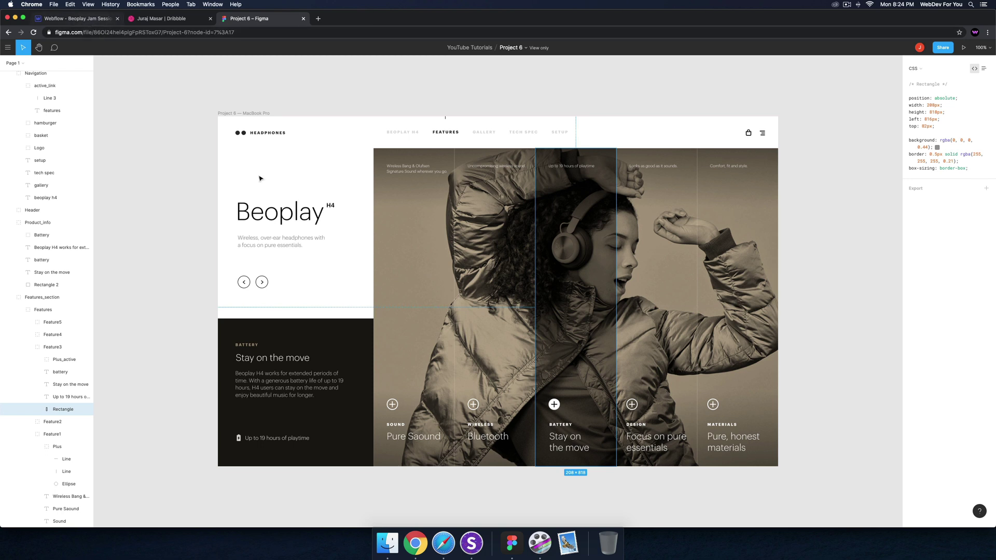
Step: Hold Alt to show the distances from the feature rectangle to the frame
key("alt")
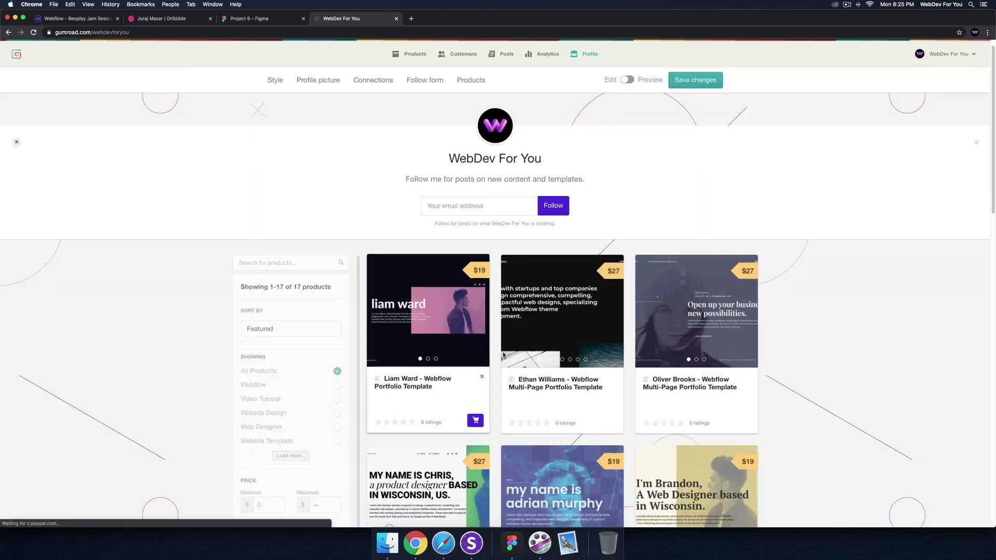
Step: Scroll through the Gumroad Webflow template products, then go back to the Webflow designer
scroll(565, 331, "up", 3)
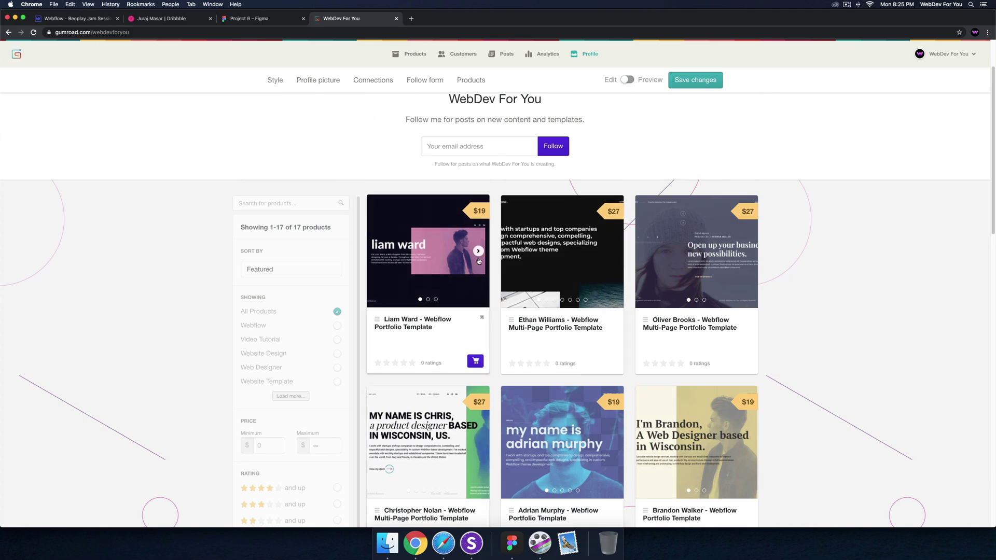
scroll(552, 283, "down", 5)
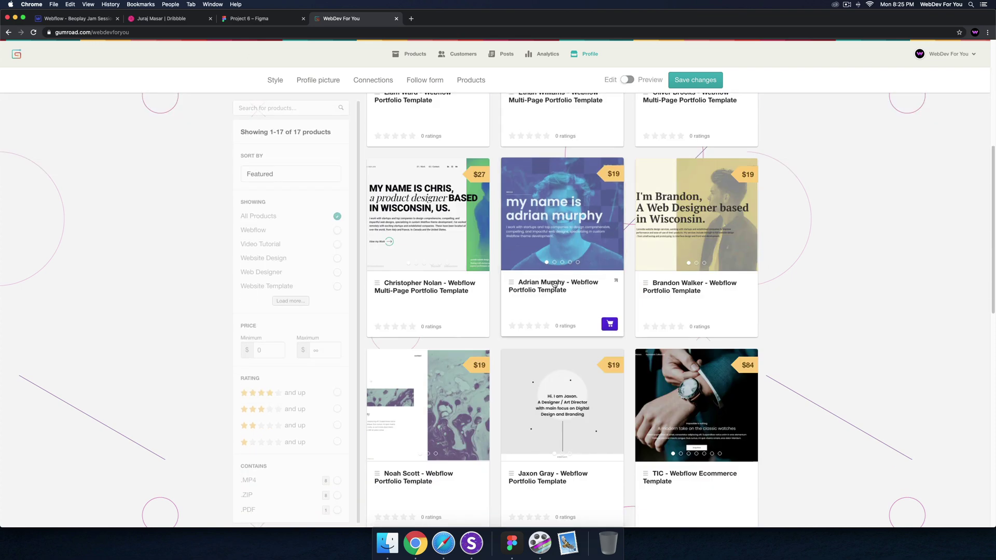
scroll(552, 283, "up", 5)
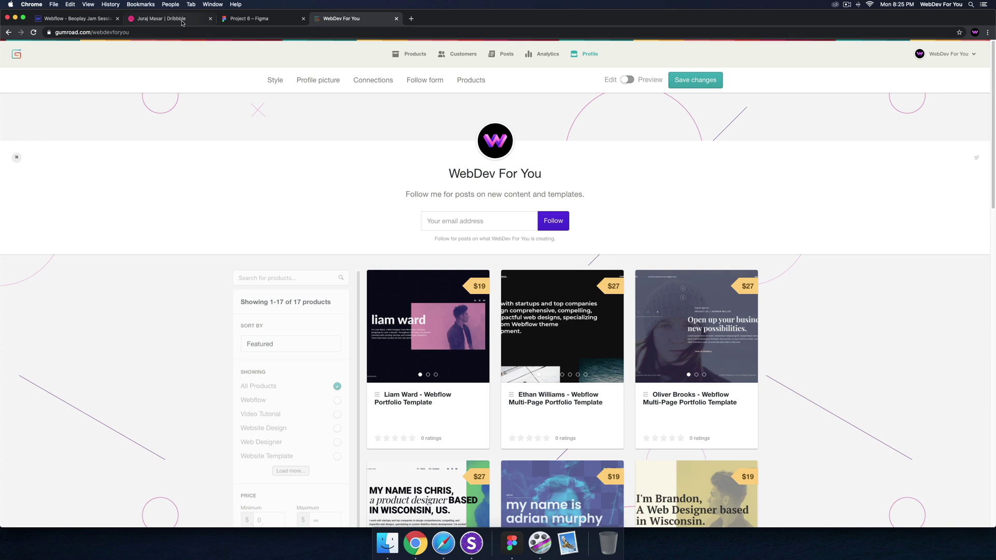
left_click(91, 22)
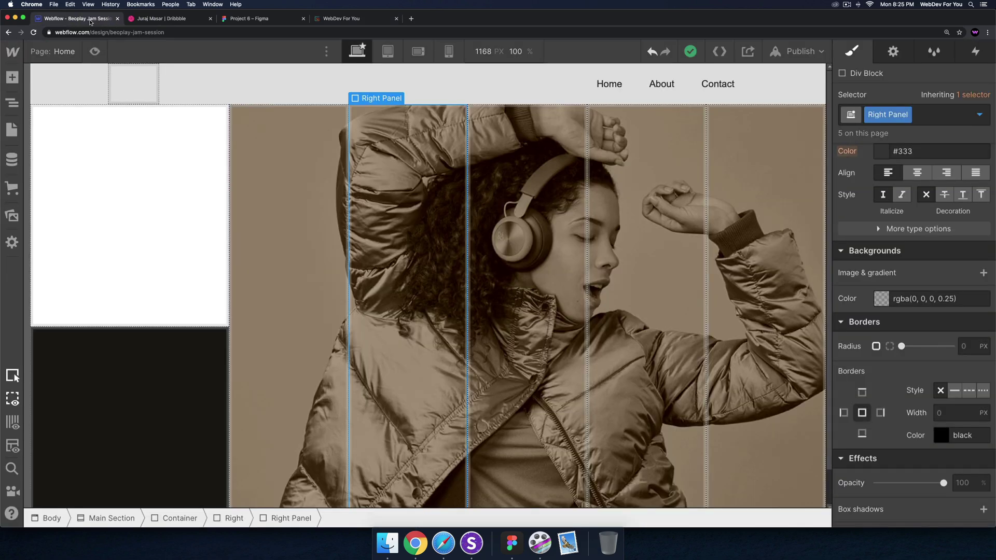